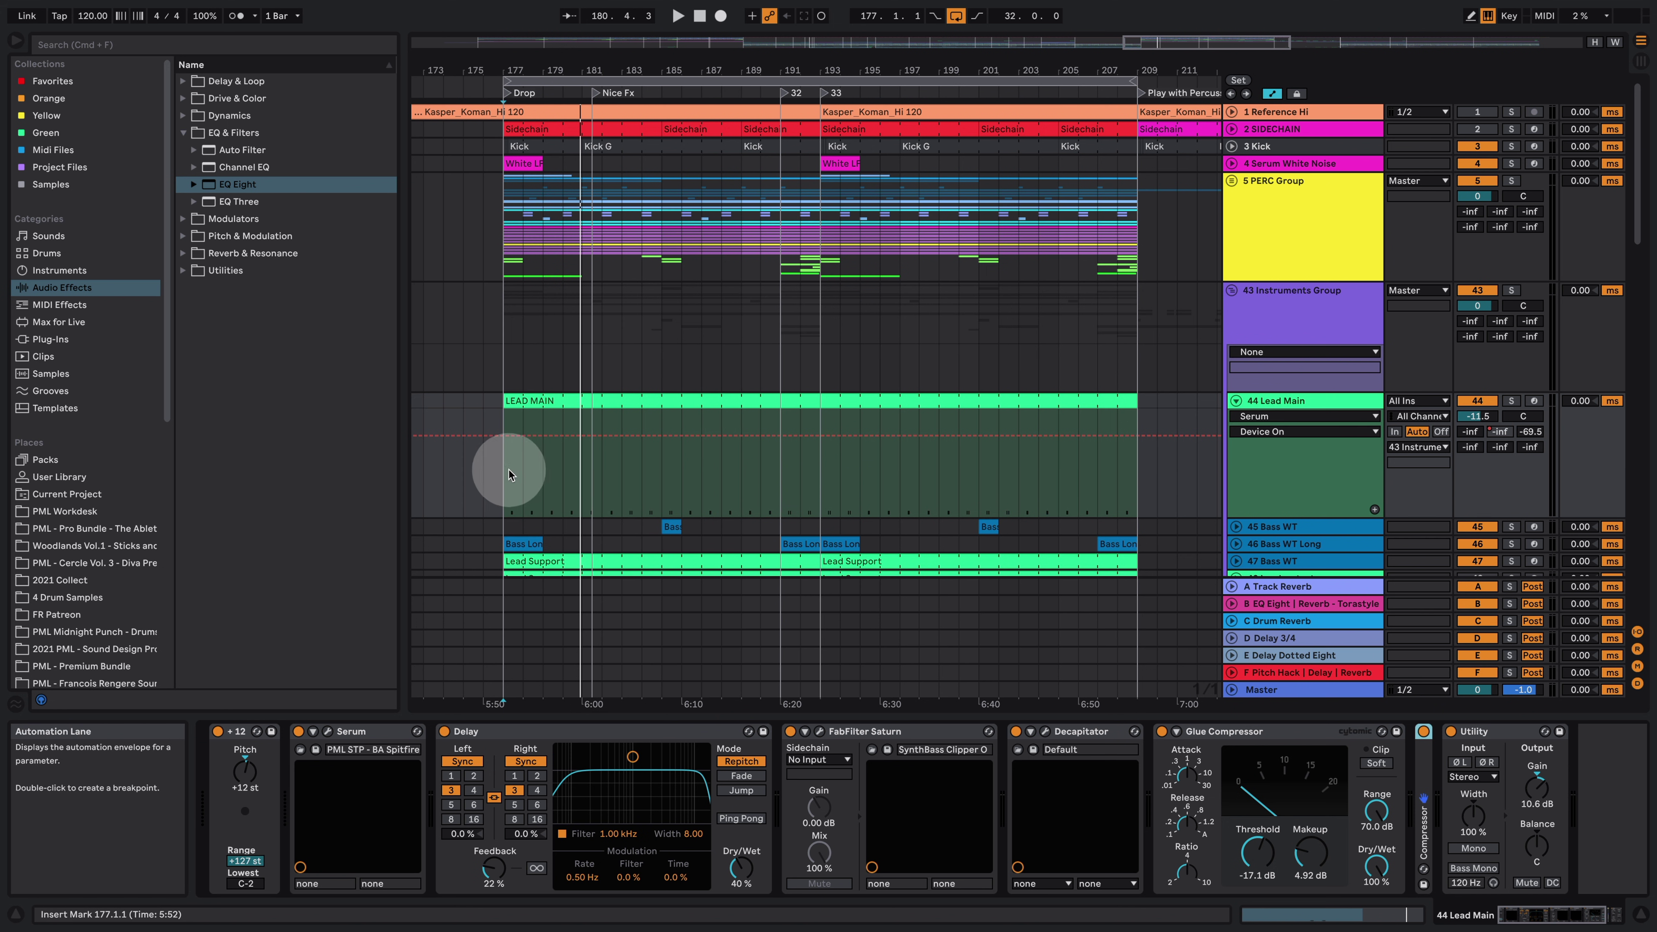
Play back the drop and examine the MIDI notes inside the LEAD MAIN clip on the Lead Main track.
{"action": "key", "text": "space"}
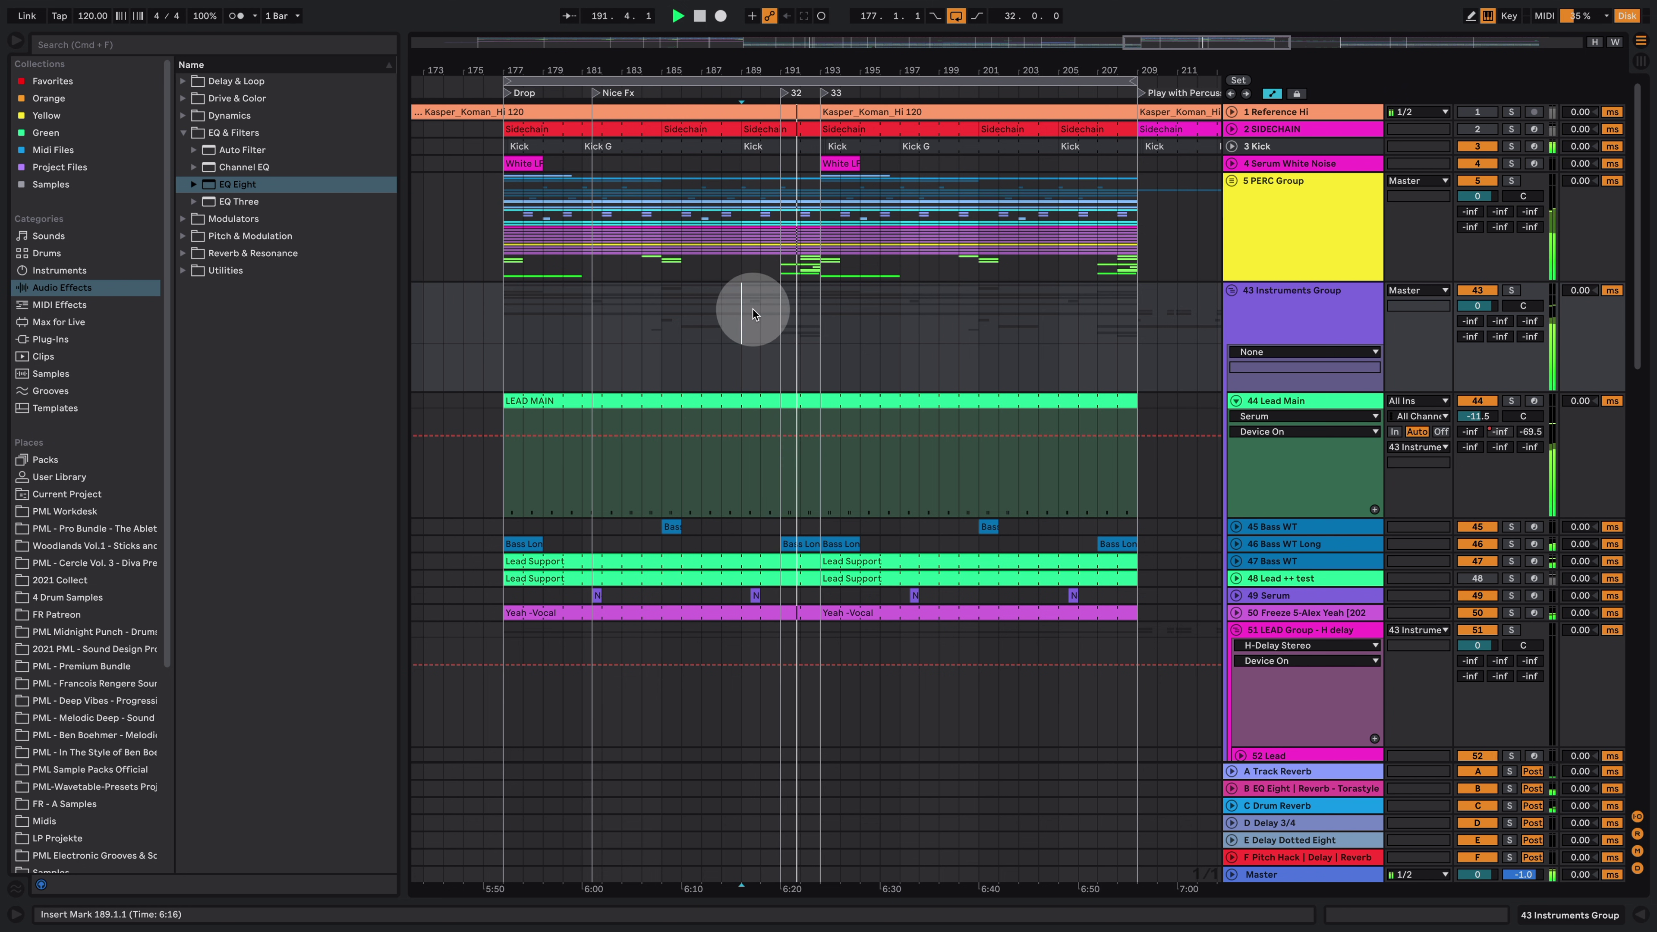
{"action": "double_click", "coordinate": [1331, 407]}
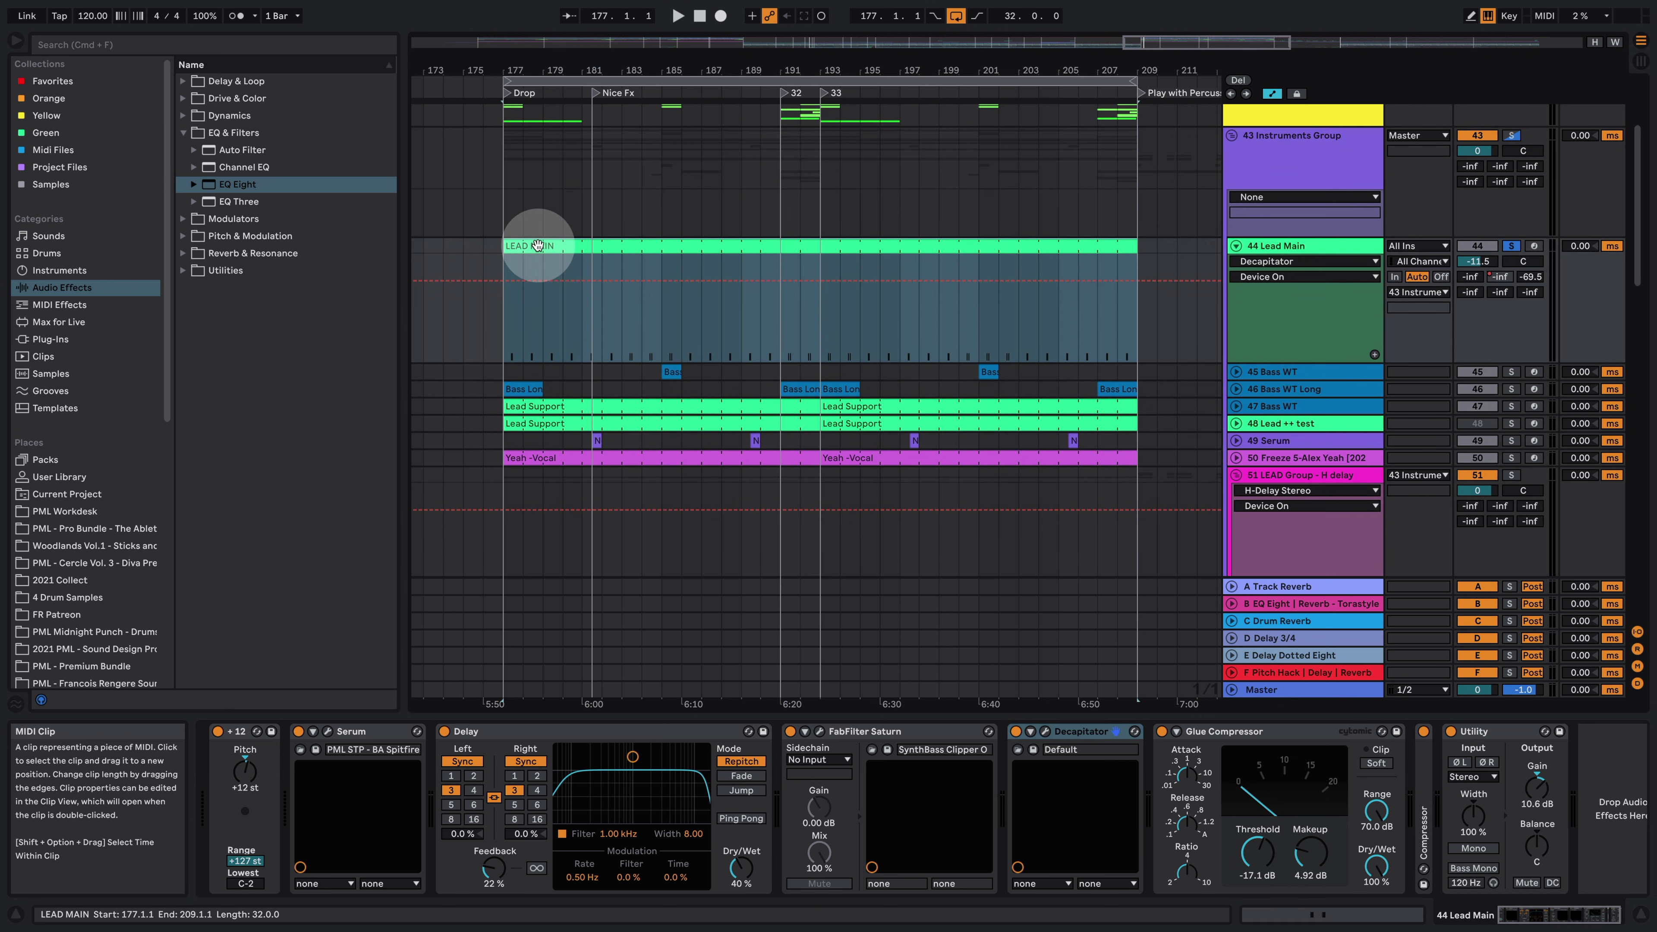
{"action": "double_click", "coordinate": [538, 244]}
{"action": "left_click_drag", "start_coordinate": [861, 481], "coordinate": [1108, 642]}
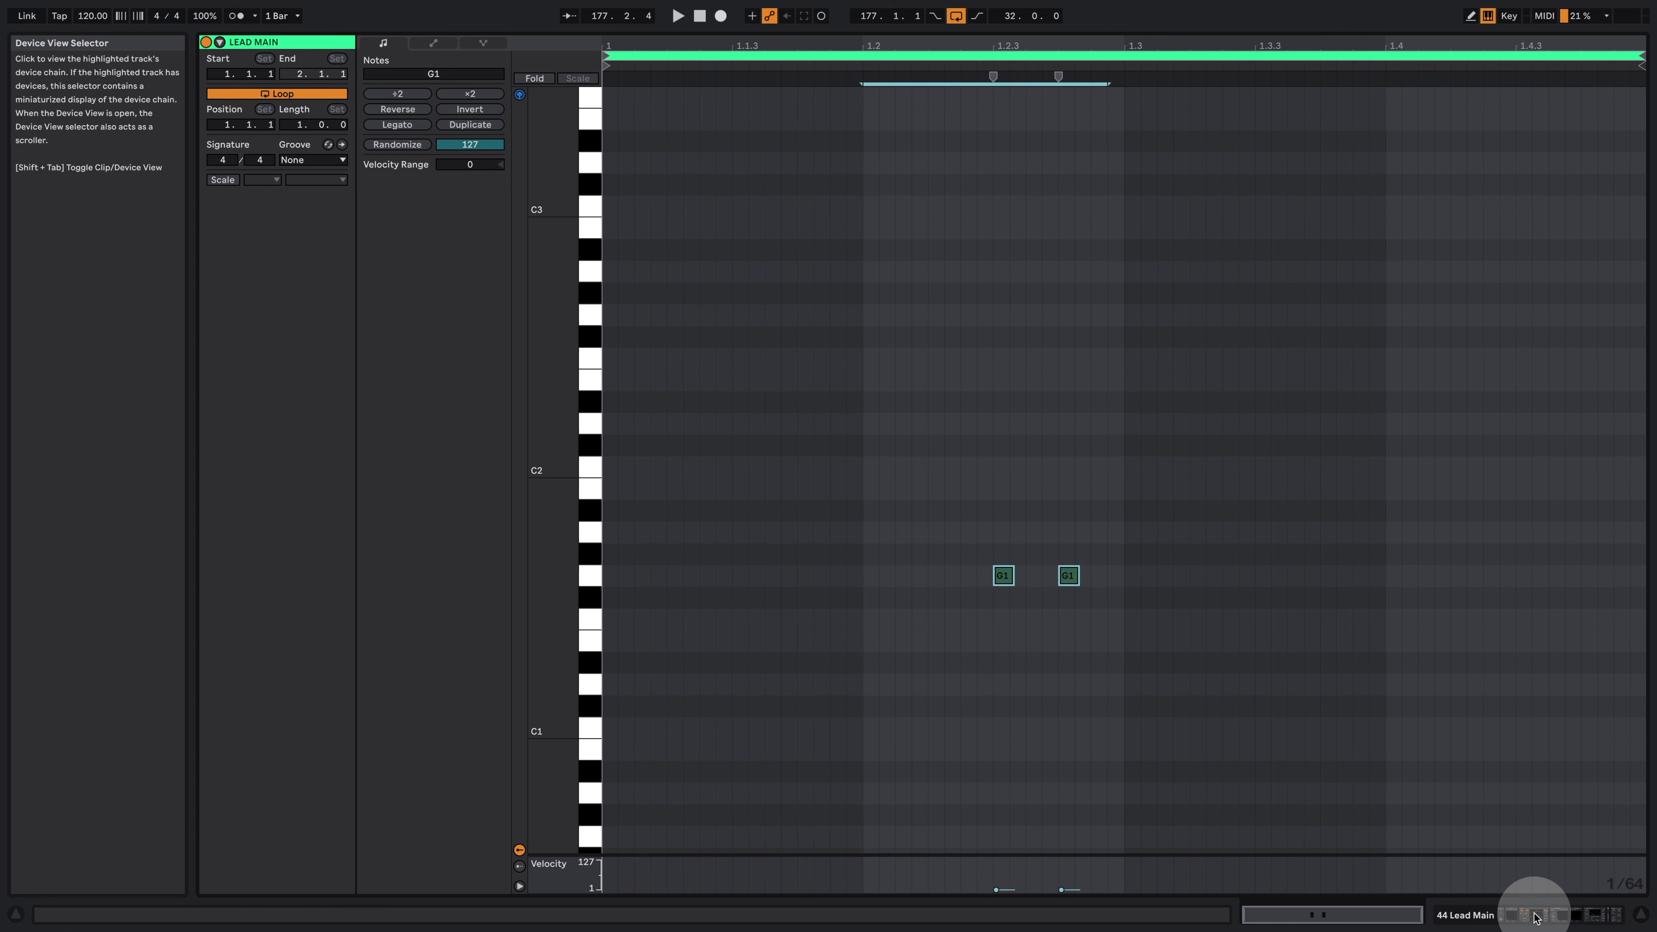
{"action": "left_click", "coordinate": [1530, 914]}
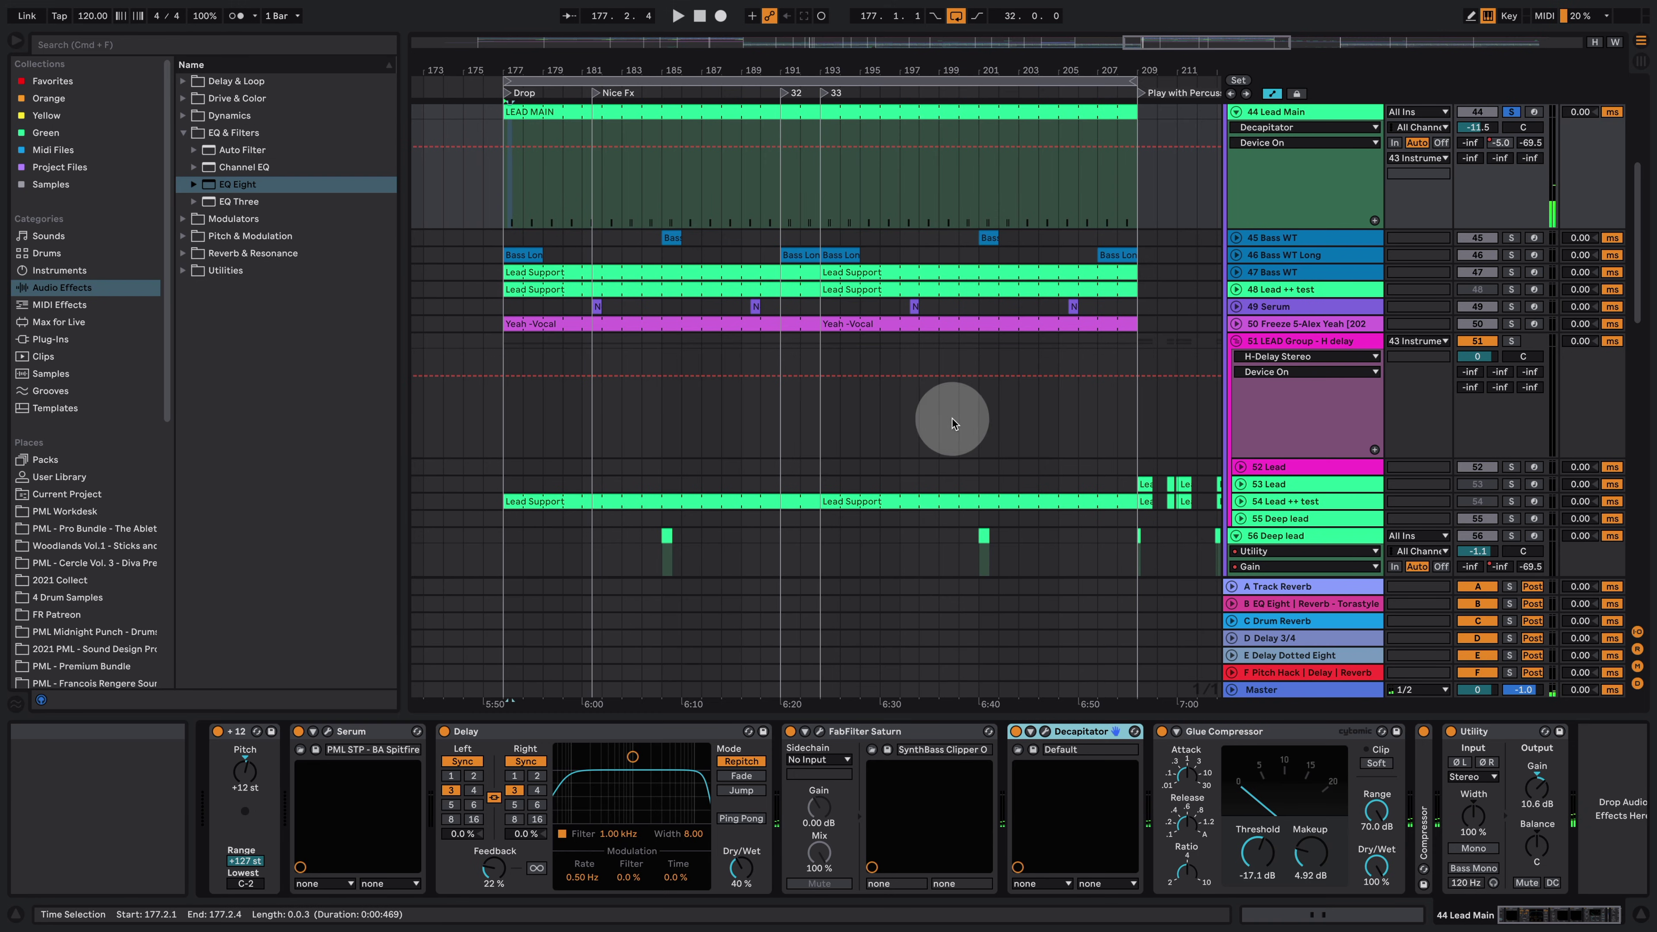
Open the Serum instrument of the Lead Main track and show its Envelope 2 settings.
{"action": "left_click", "coordinate": [328, 736]}
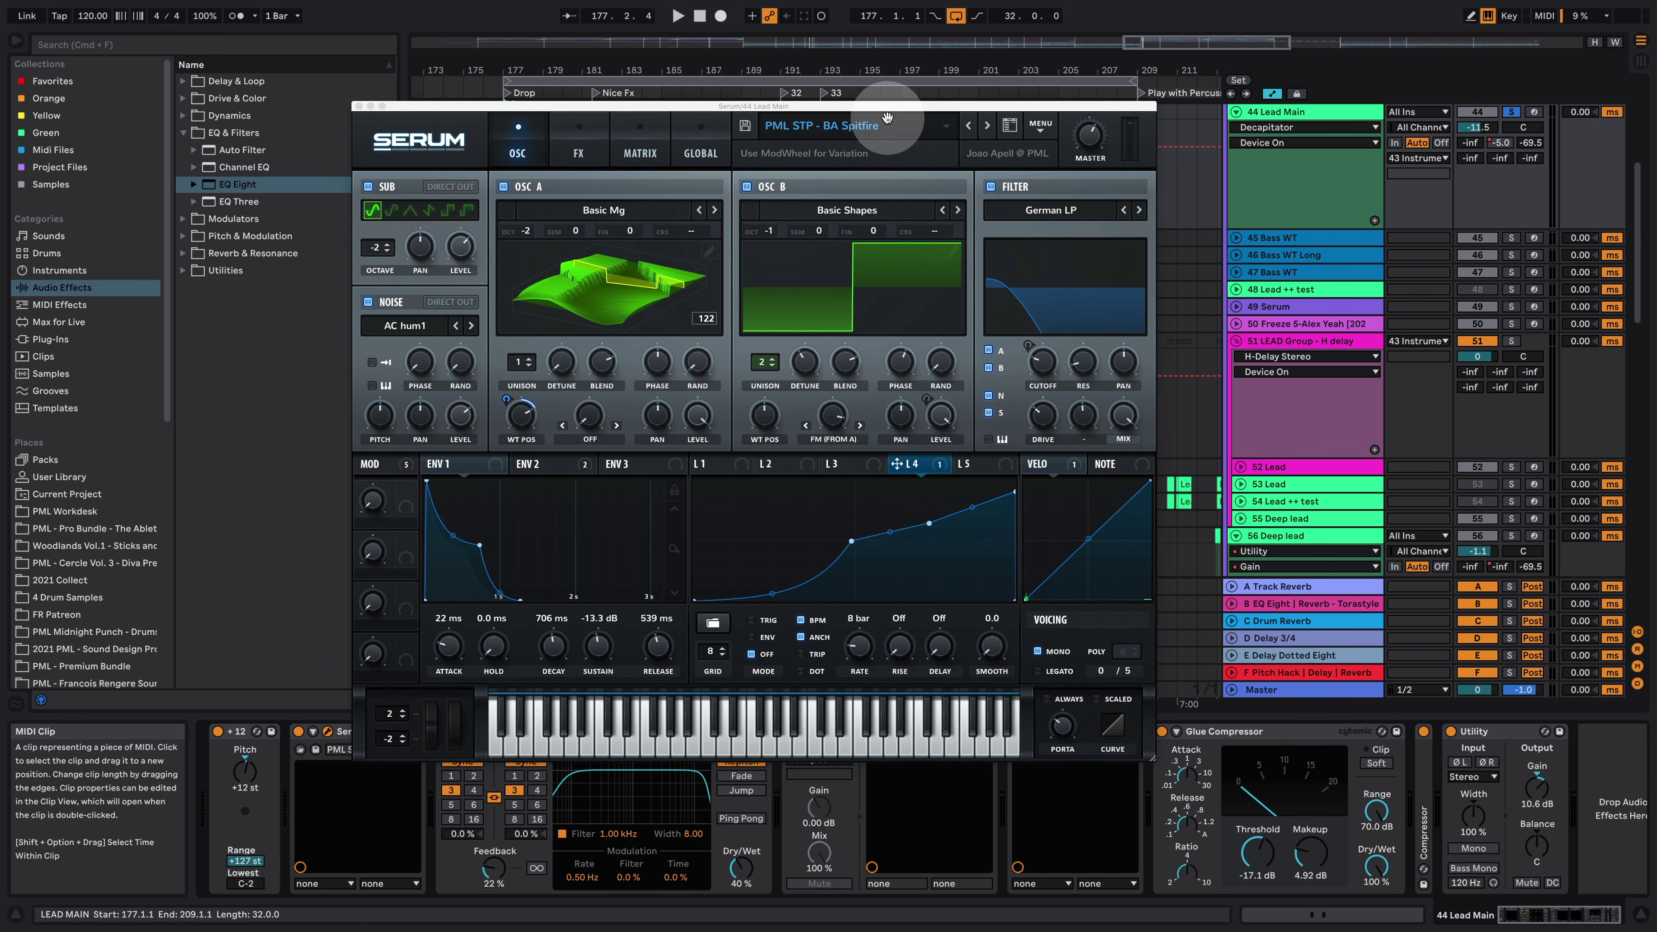
{"action": "left_click", "coordinate": [894, 135]}
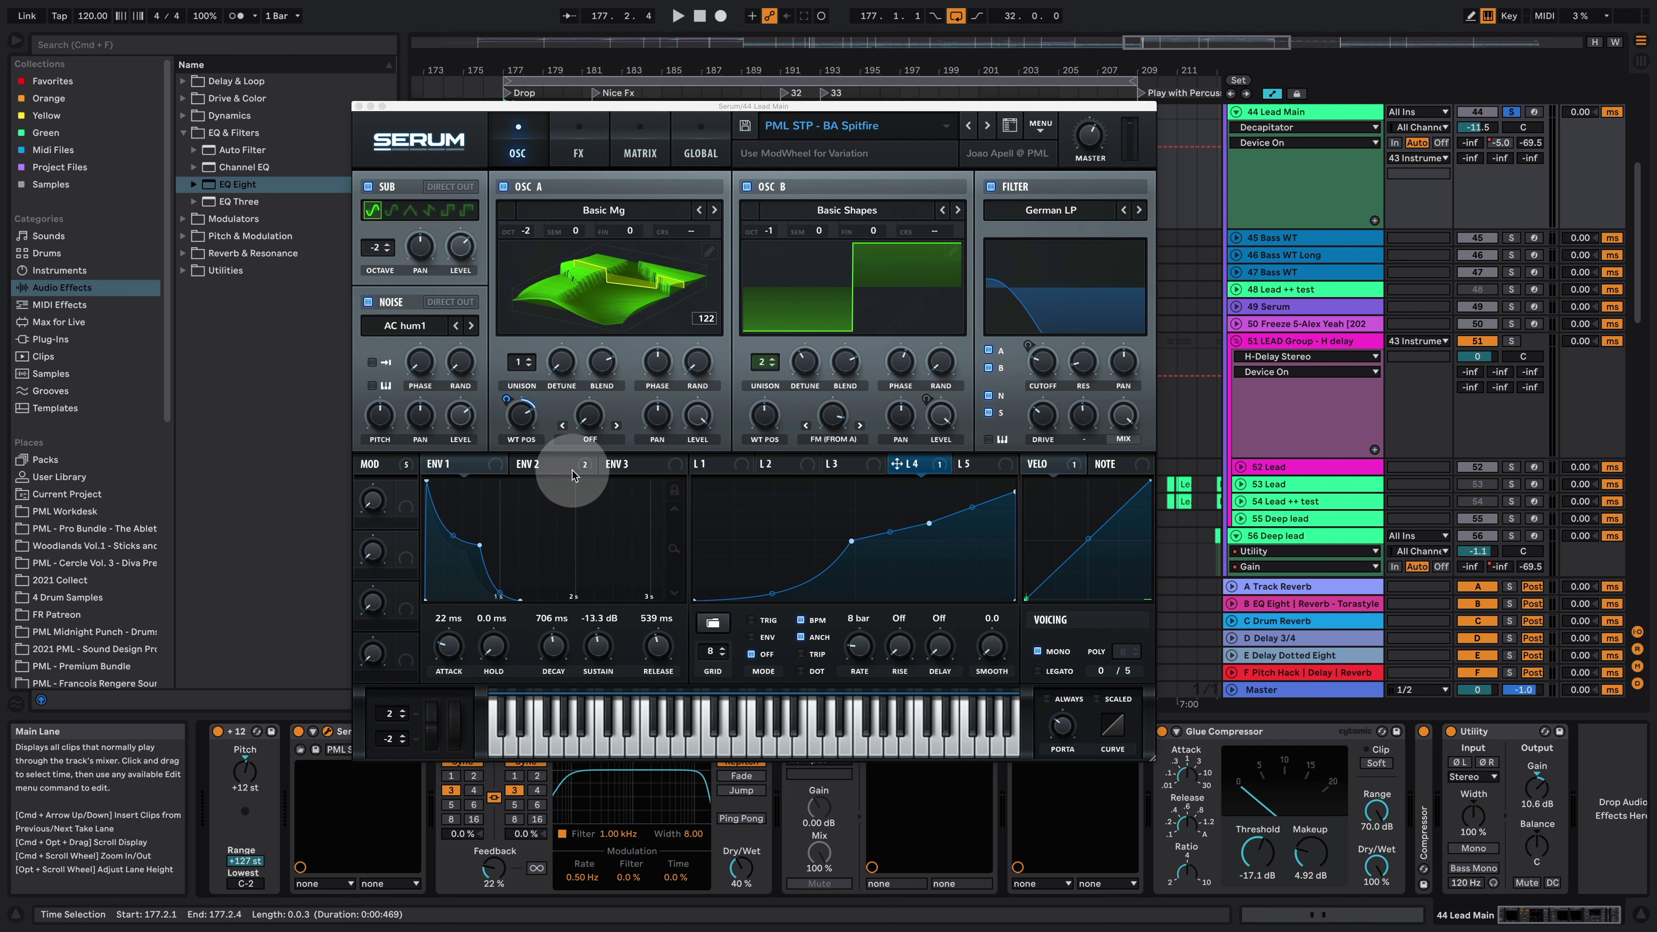
{"action": "left_click", "coordinate": [561, 471]}
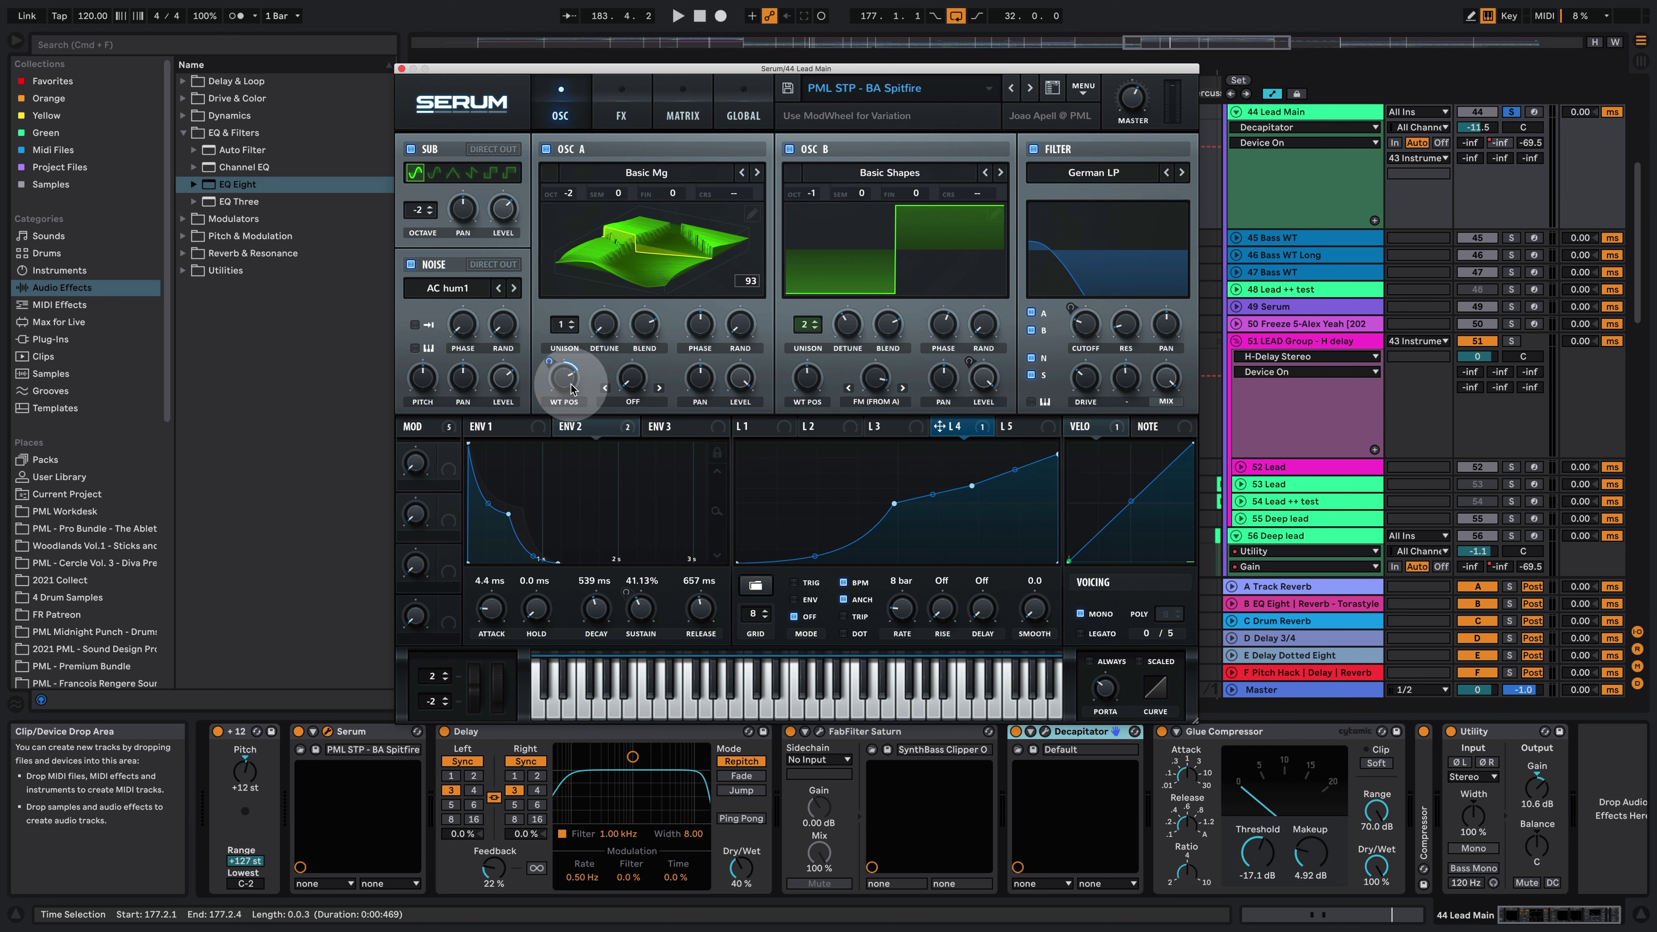
Sweep oscillator A's wavetable position down and back up to 122, and check the warp mode options of oscillator B.
{"action": "scroll", "coordinate": [570, 390], "scroll_direction": "up", "scroll_amount": 5}
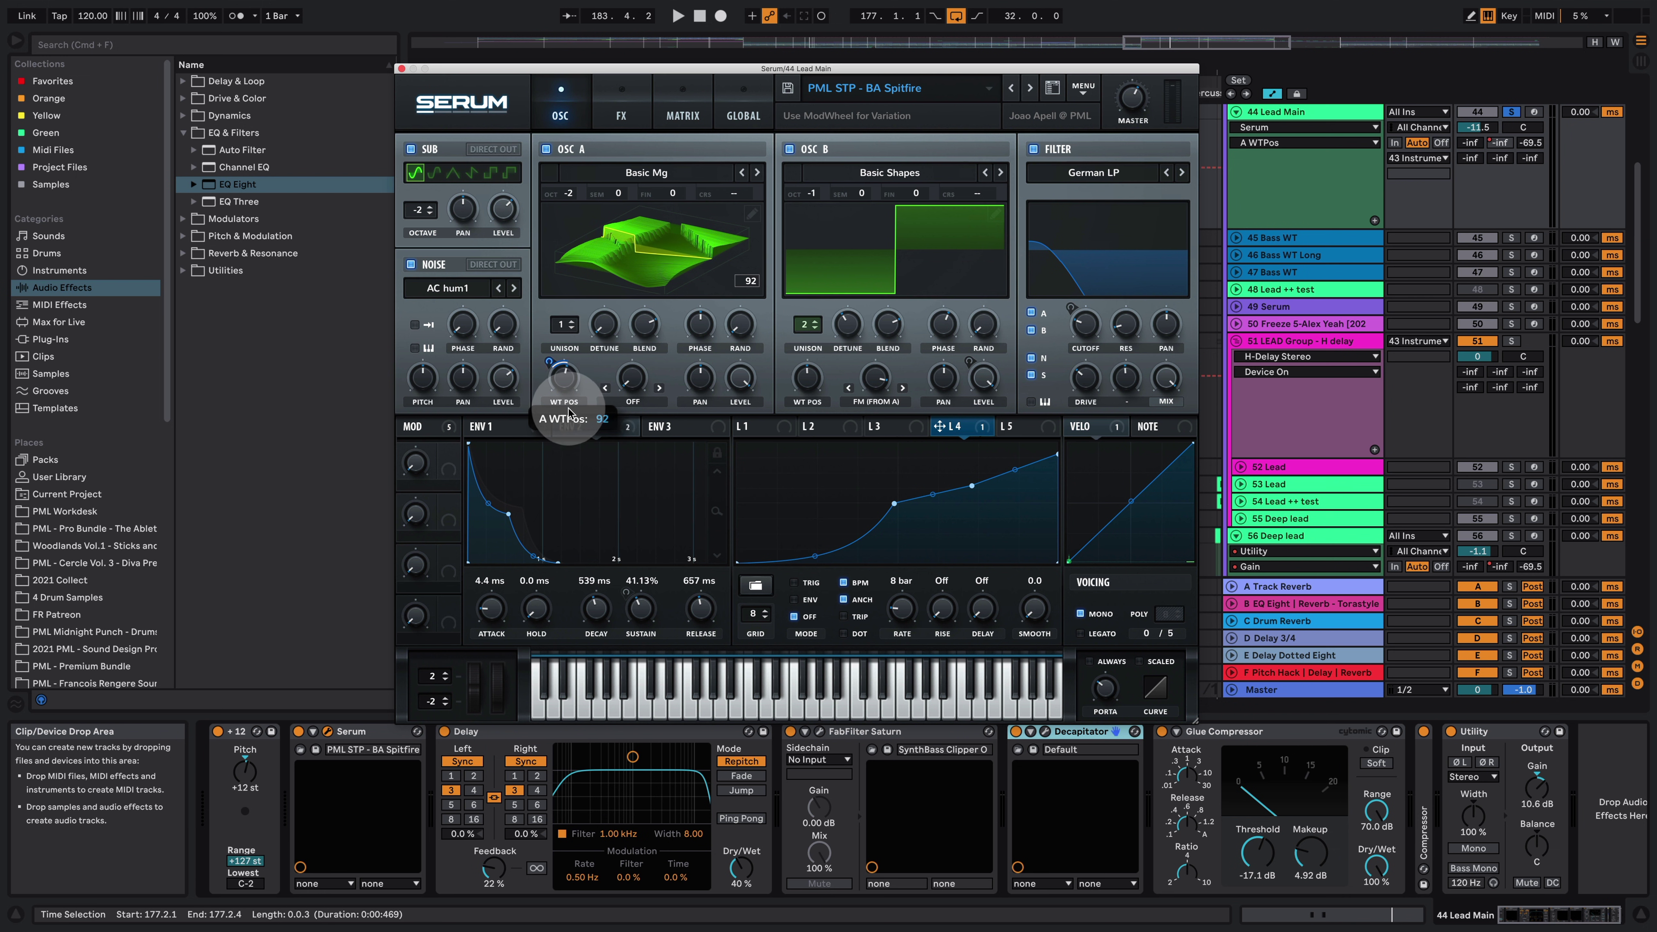
{"action": "left_click_drag", "start_coordinate": [570, 445], "coordinate": [571, 441]}
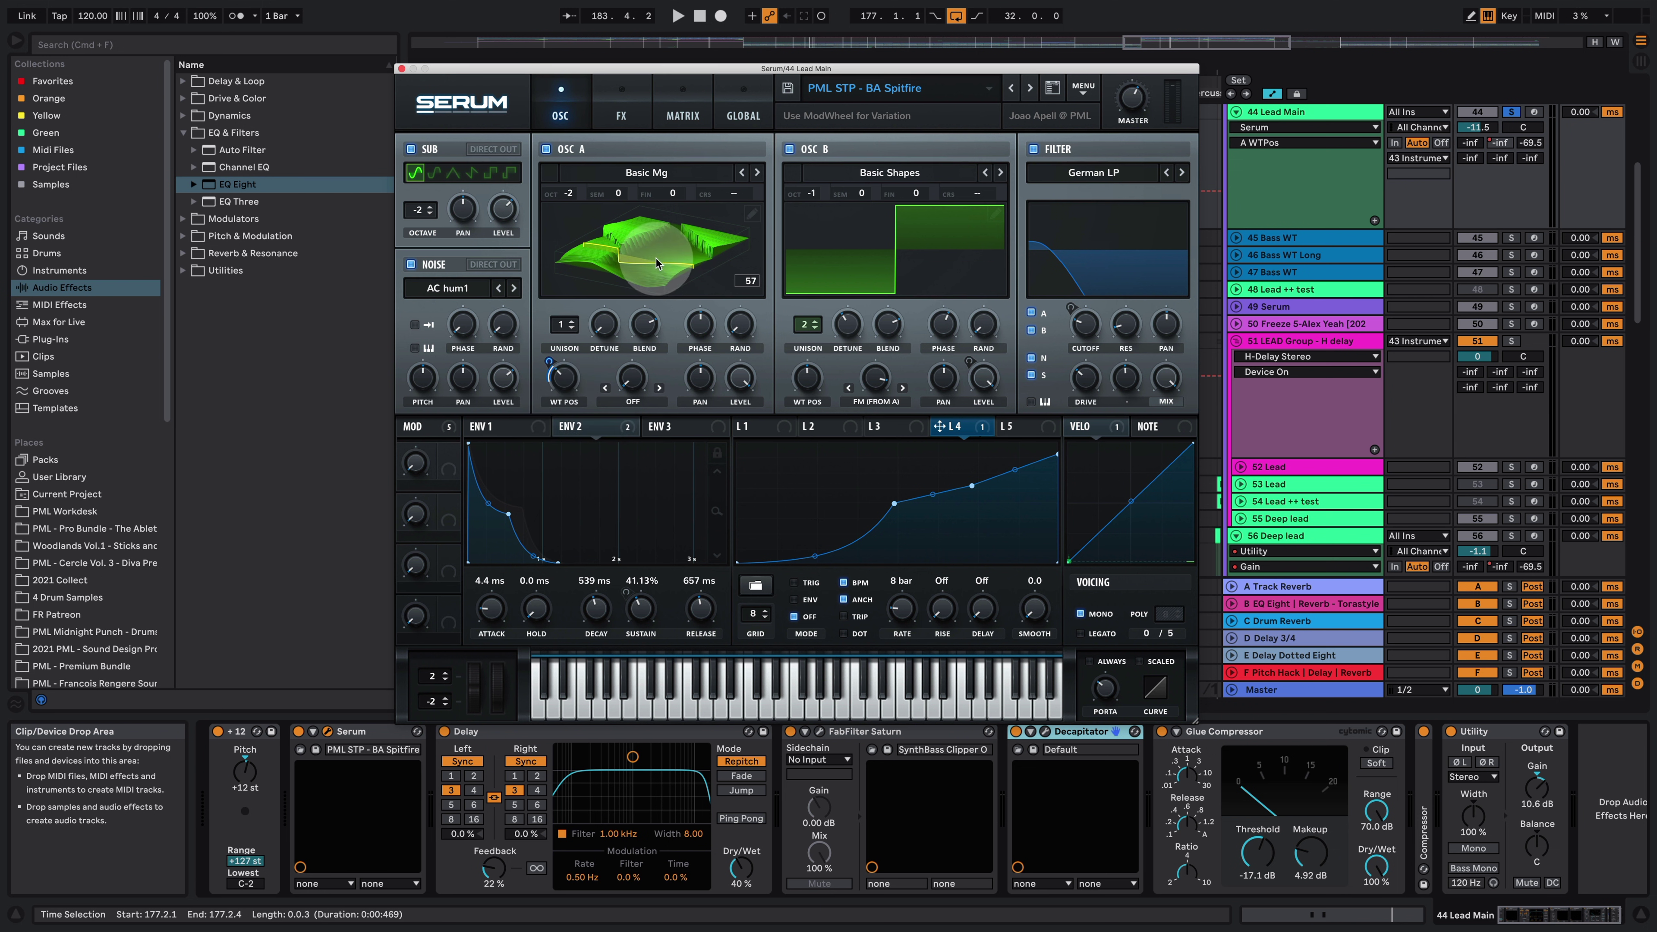
{"action": "scroll", "coordinate": [567, 377], "scroll_direction": "up", "scroll_amount": 12}
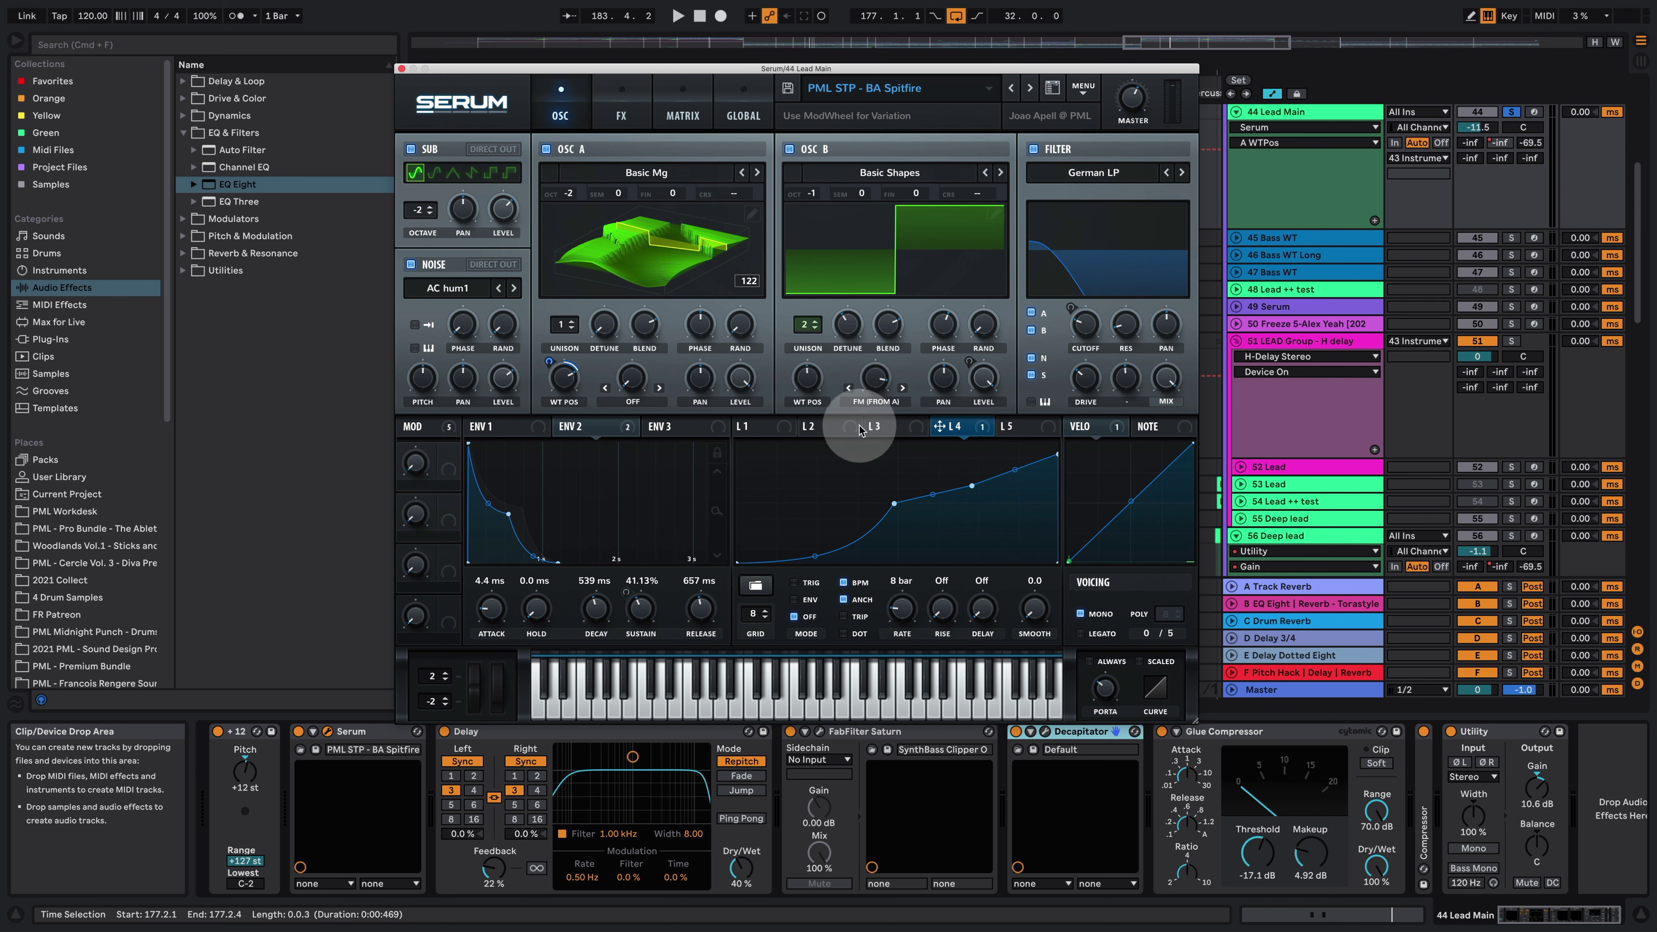
{"action": "left_click", "coordinate": [875, 403]}
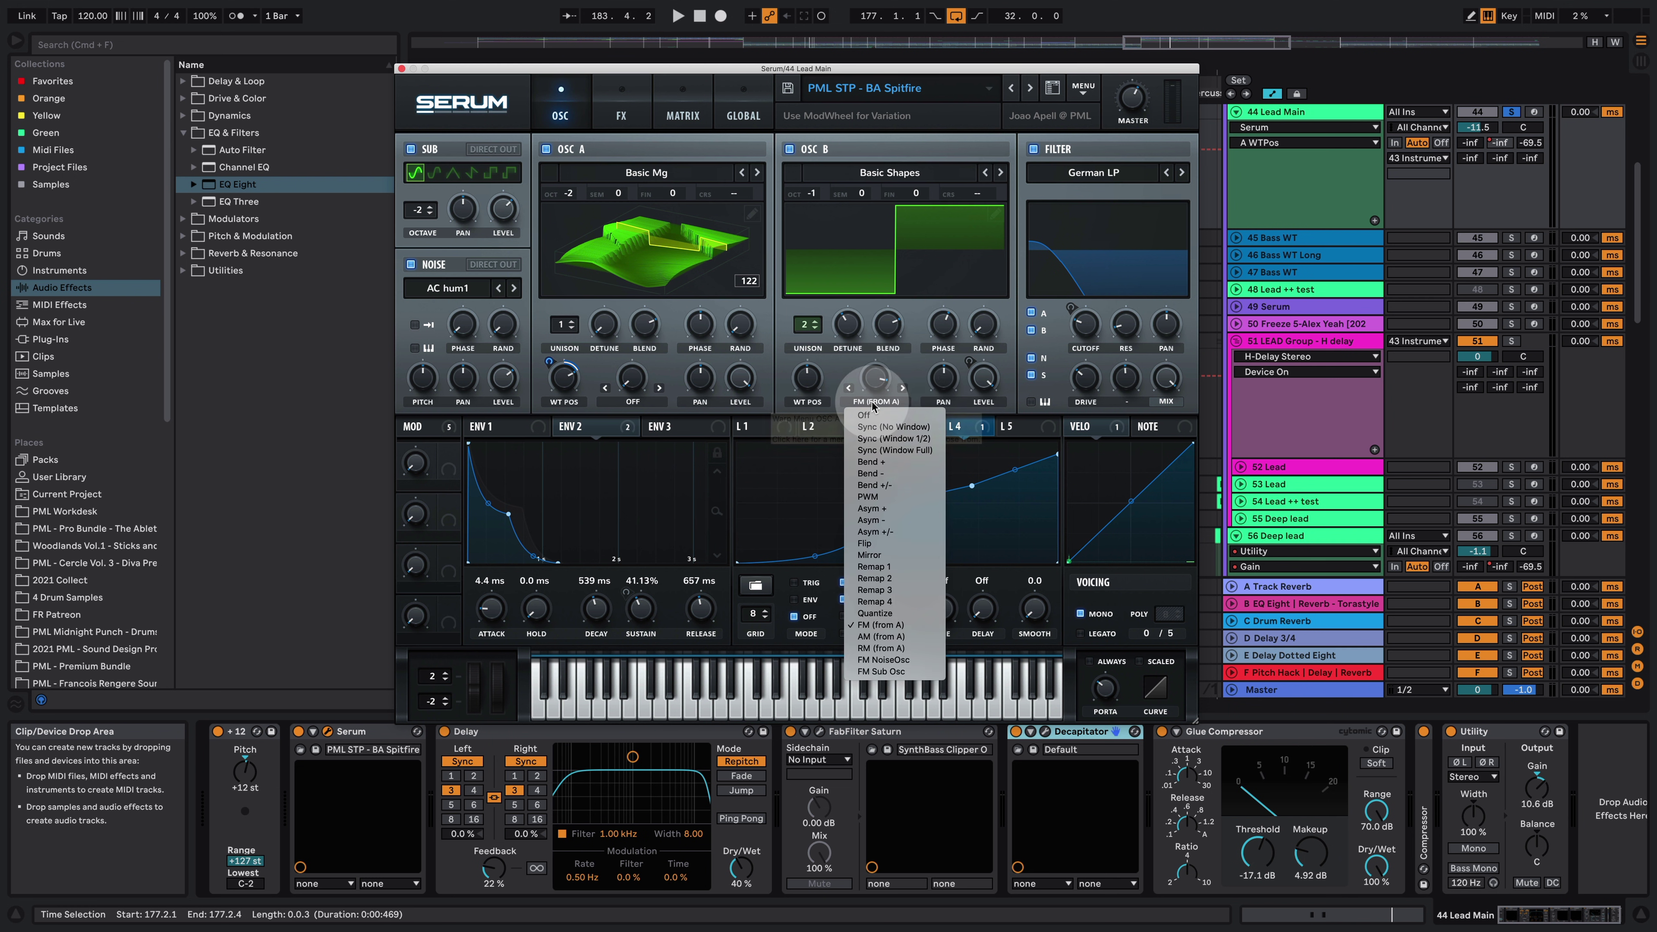
{"action": "left_click", "coordinate": [911, 374]}
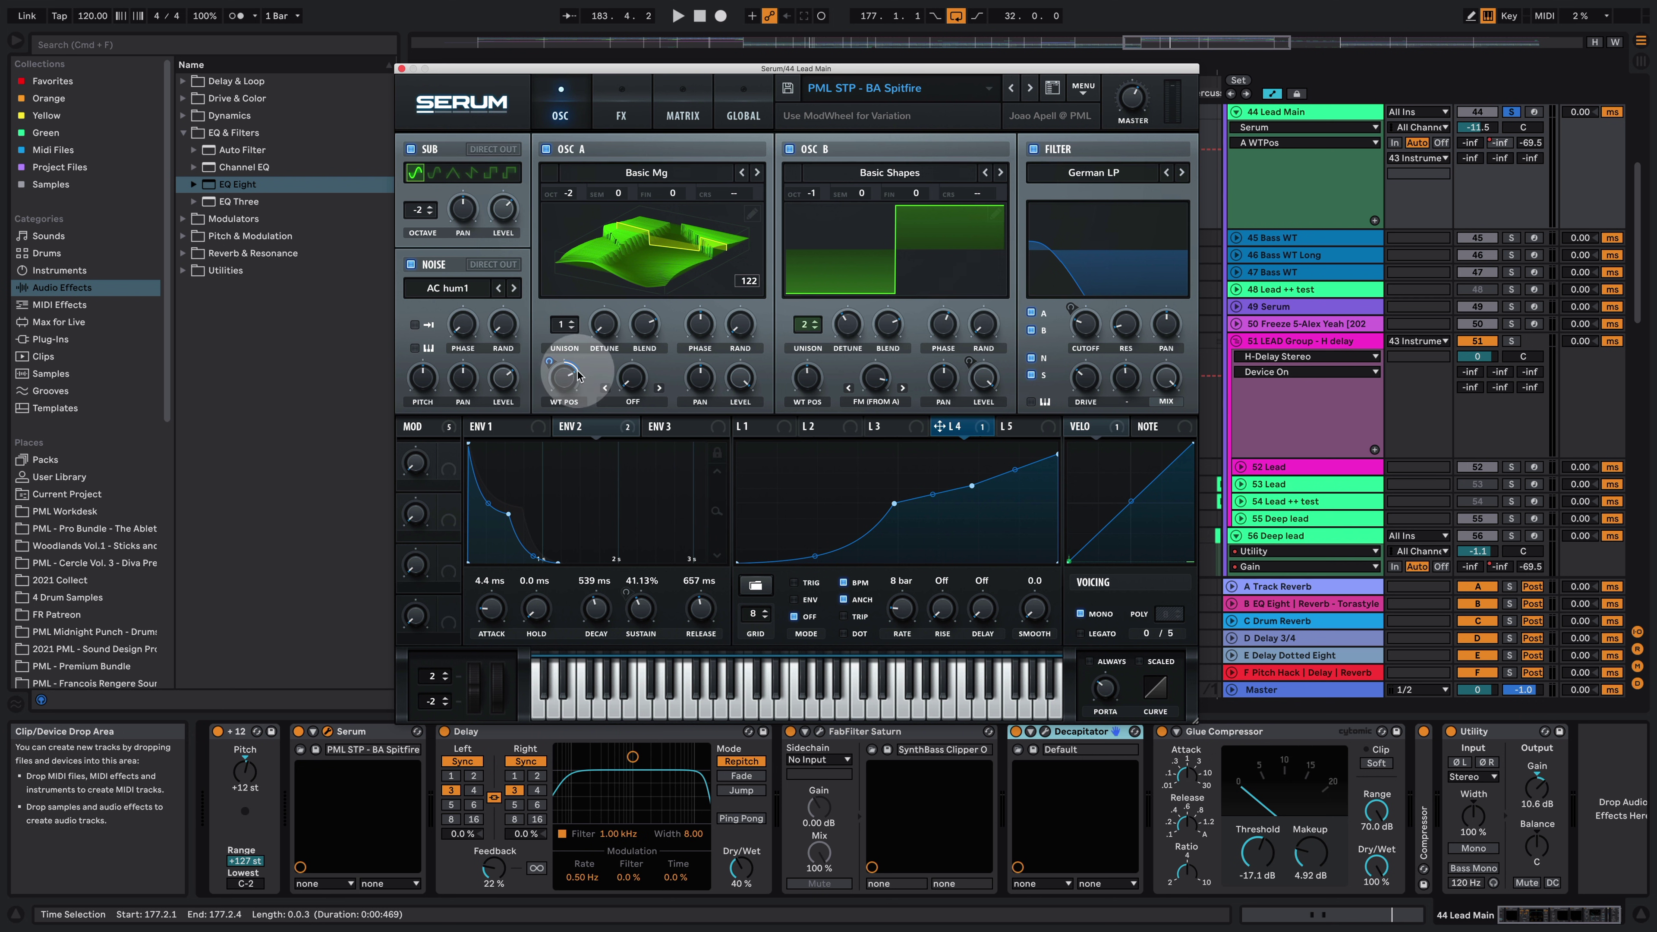
Play the soloed lead while sweeping oscillator A's wavetable position.
{"action": "mouse_move", "coordinate": [569, 385]}
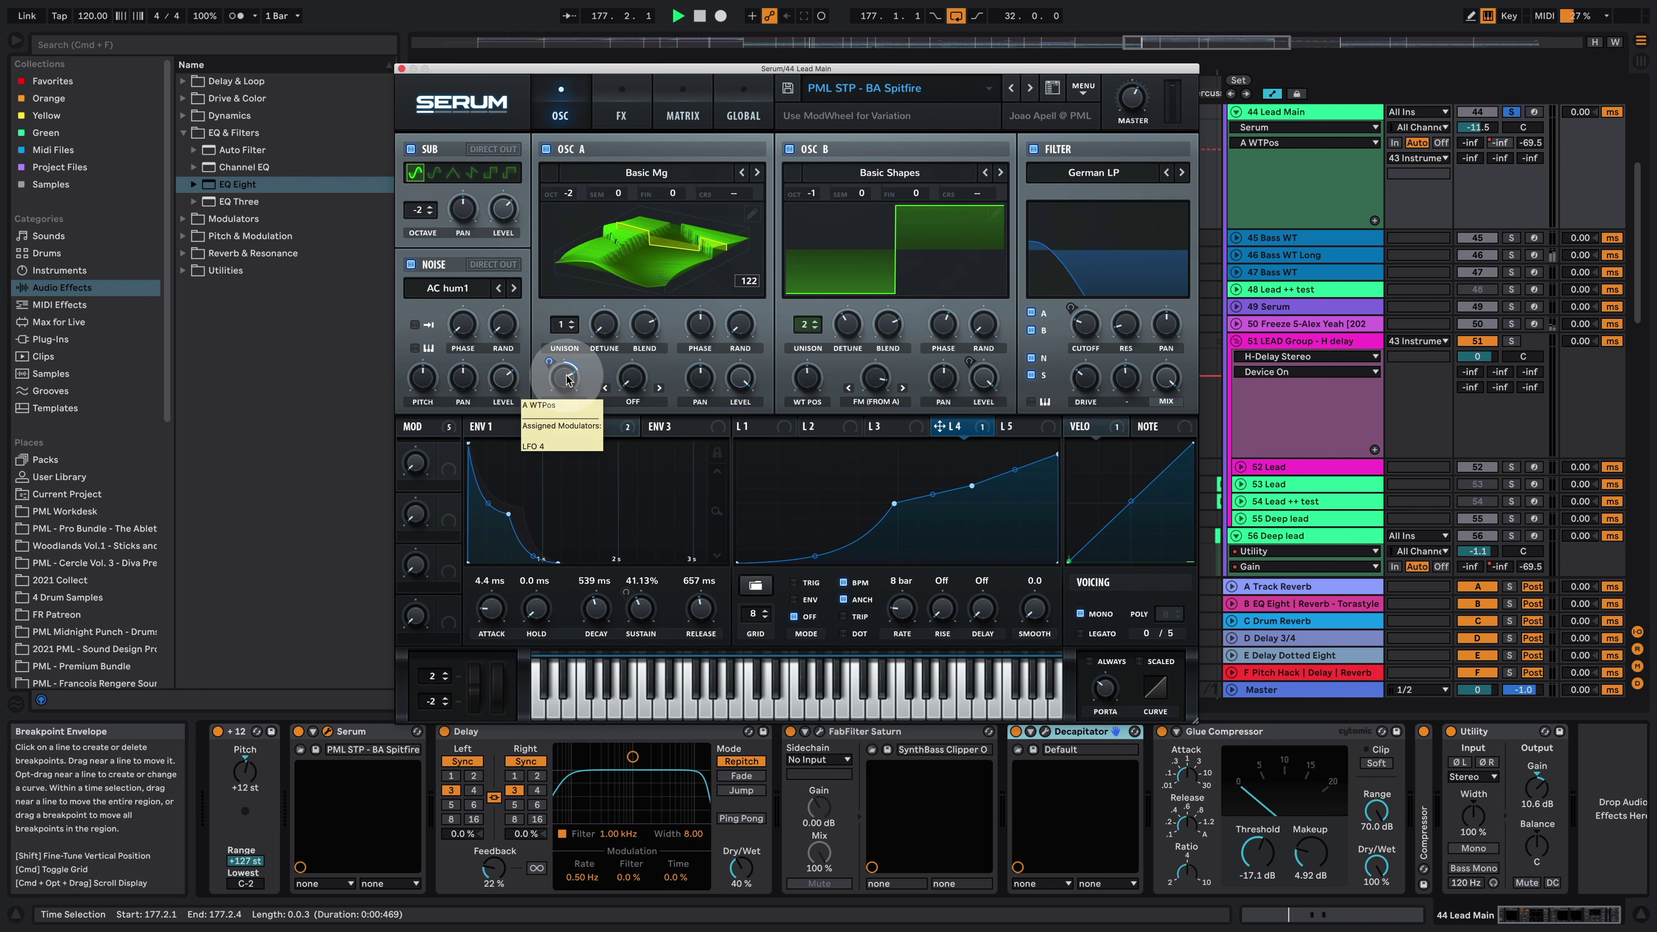
{"action": "key", "text": "space"}
{"action": "left_click_drag", "start_coordinate": [568, 385], "coordinate": [562, 448]}
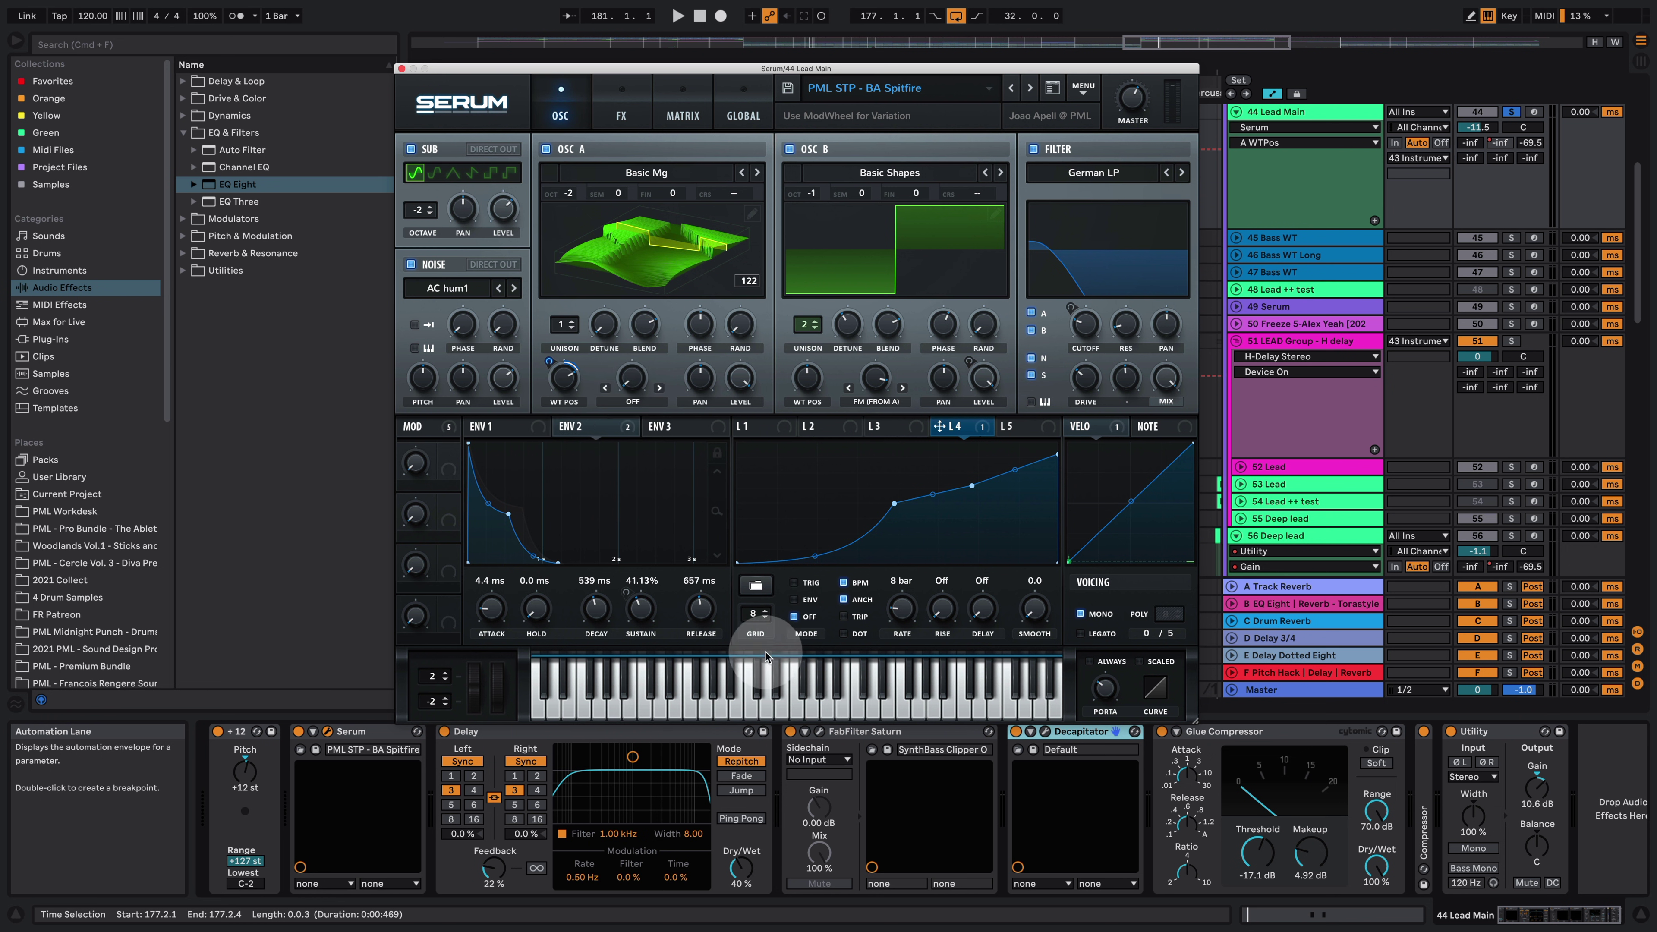
Bypass the Delay, FabFilter Saturn and Decapitator devices on the Lead Main track.
{"action": "left_click", "coordinate": [445, 731]}
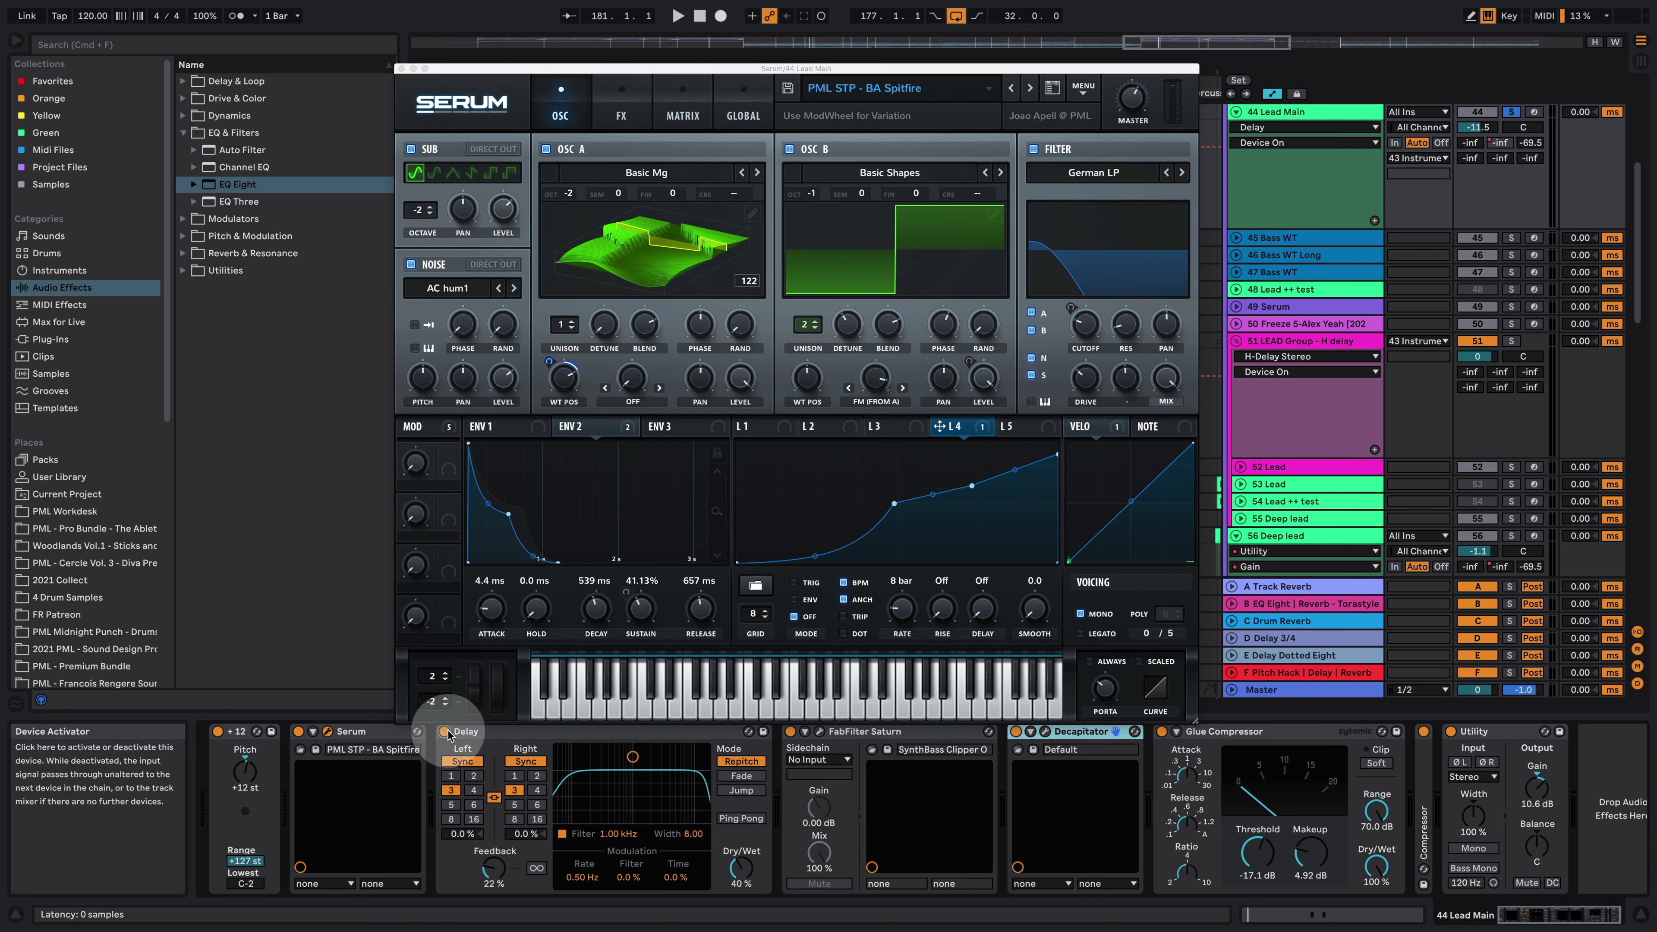
{"action": "left_click", "coordinate": [790, 731]}
{"action": "left_click", "coordinate": [1016, 730]}
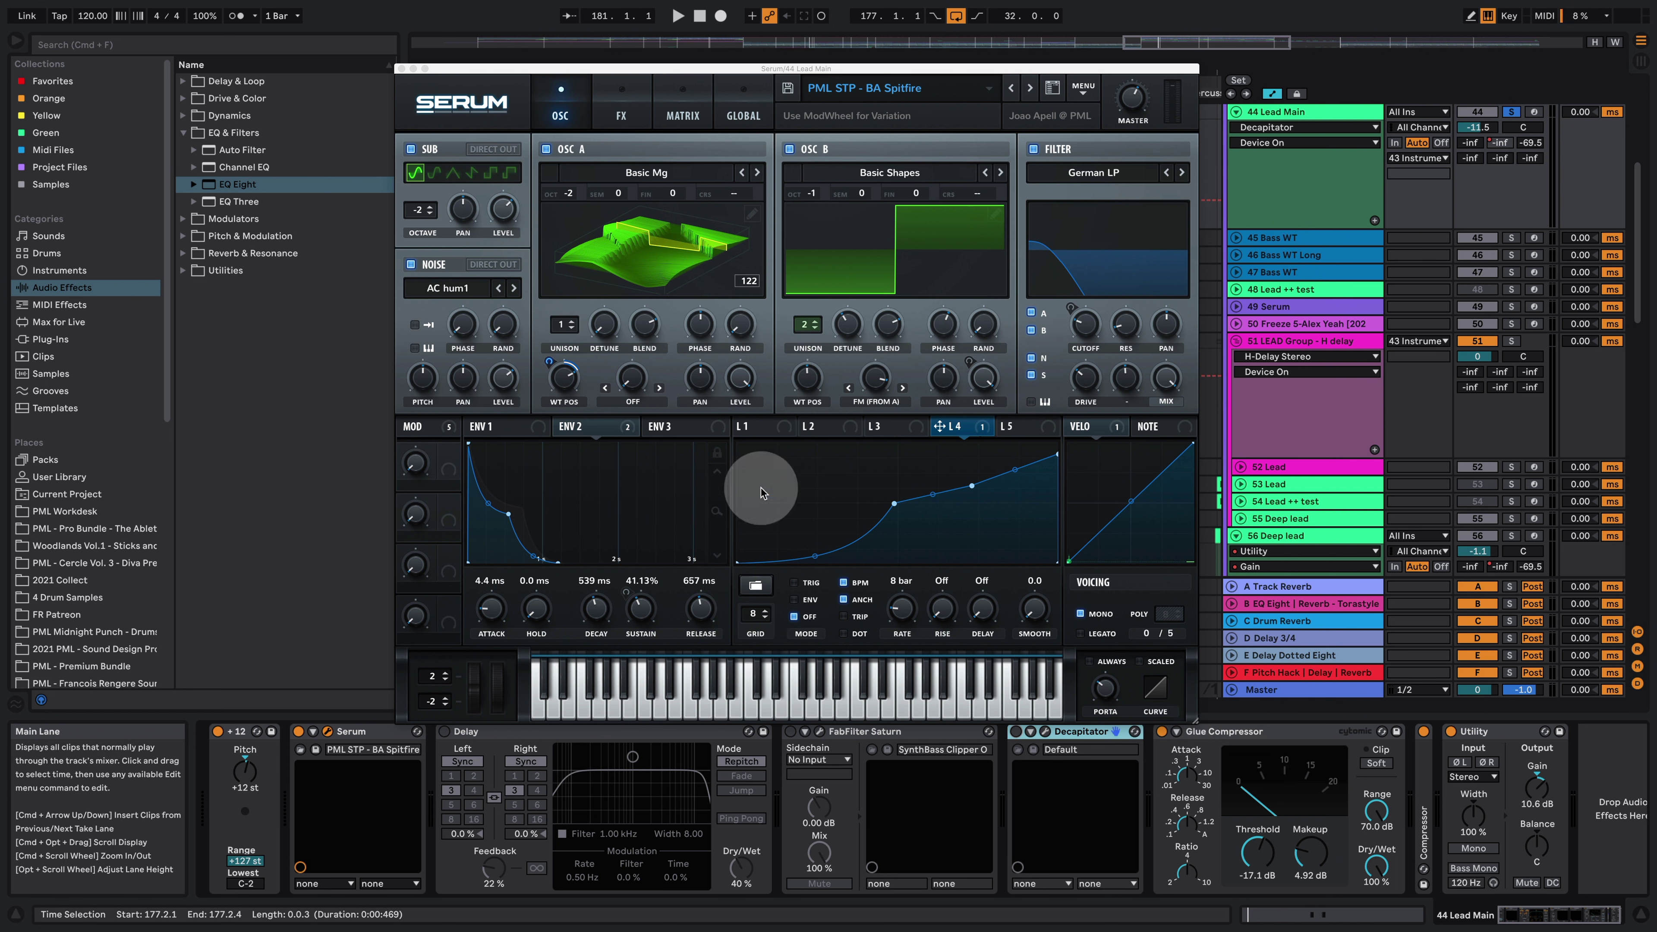
Audition the lead without its delay and distortion while sweeping oscillator A's wavetable position.
{"action": "key", "text": "space"}
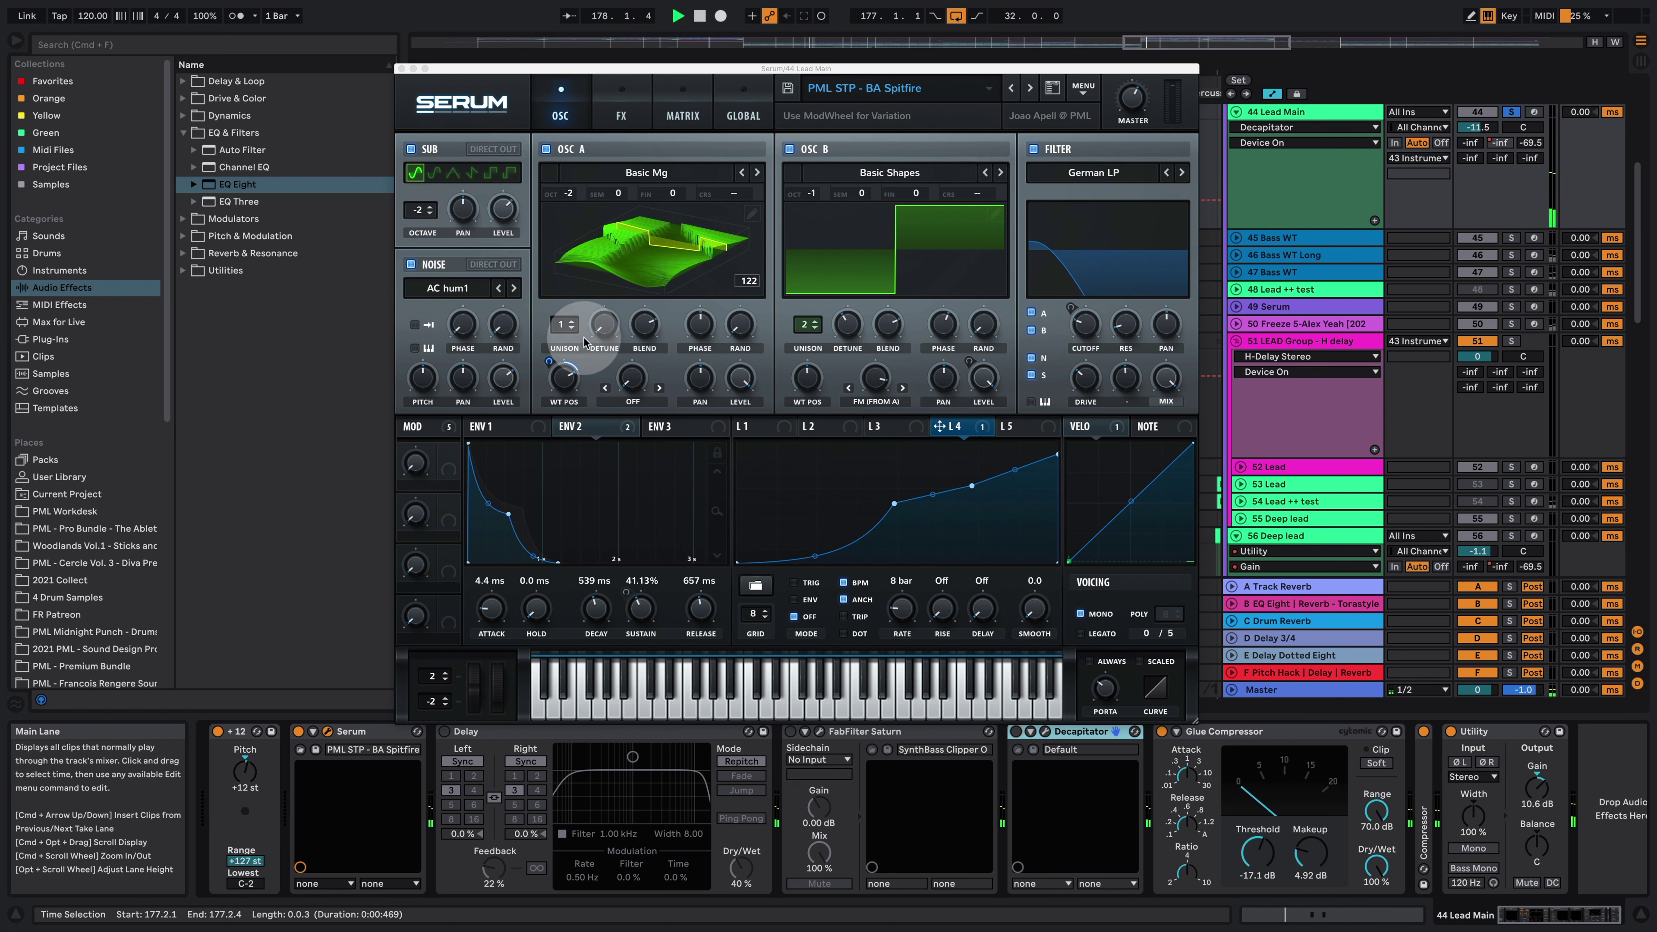
{"action": "left_click", "coordinate": [566, 382]}
{"action": "left_click_drag", "start_coordinate": [574, 409], "coordinate": [583, 470]}
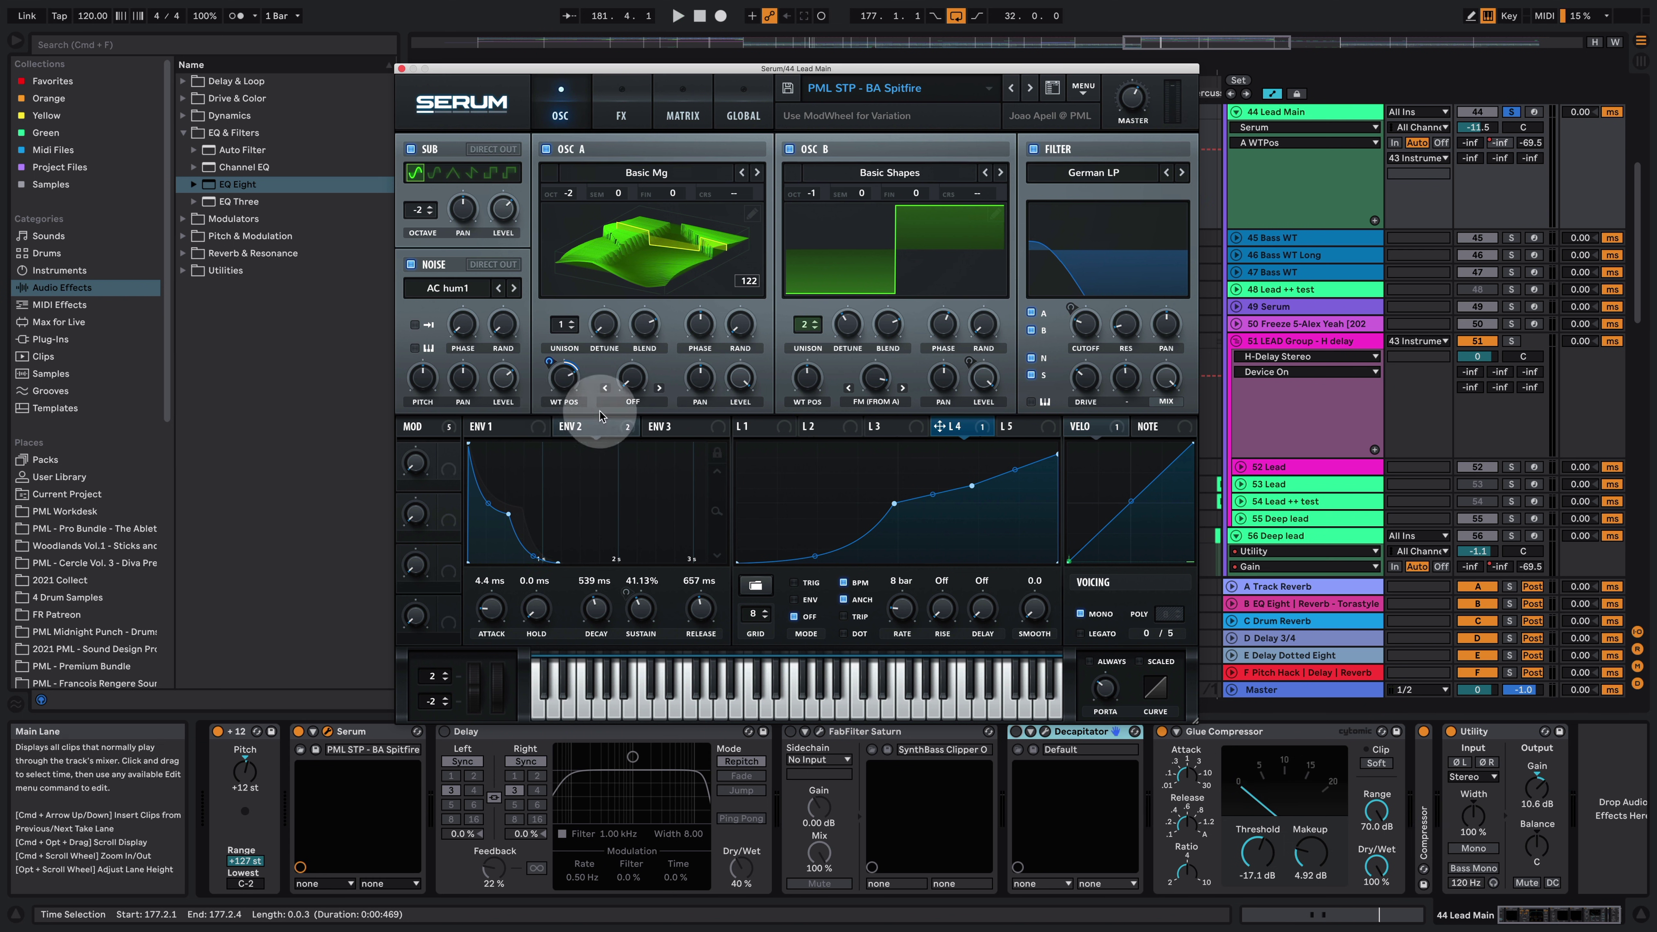
Reactivate the Delay and FabFilter Saturn devices and open the Saturn plug-in interface.
{"action": "left_click", "coordinate": [445, 732]}
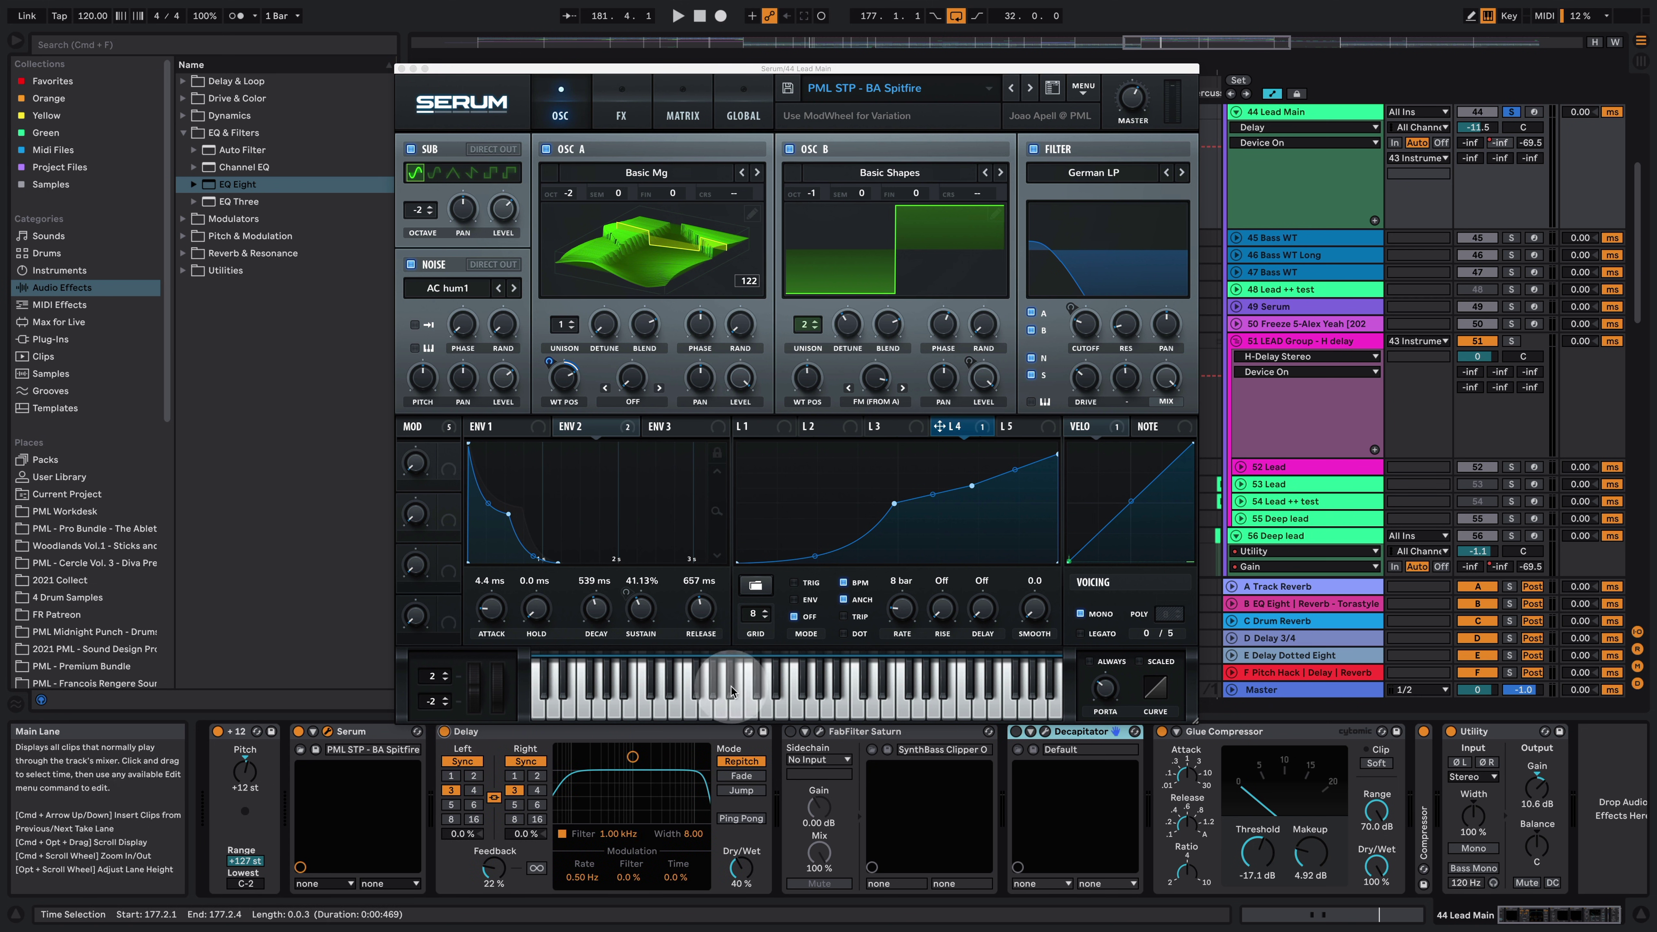
{"action": "left_click", "coordinate": [791, 732]}
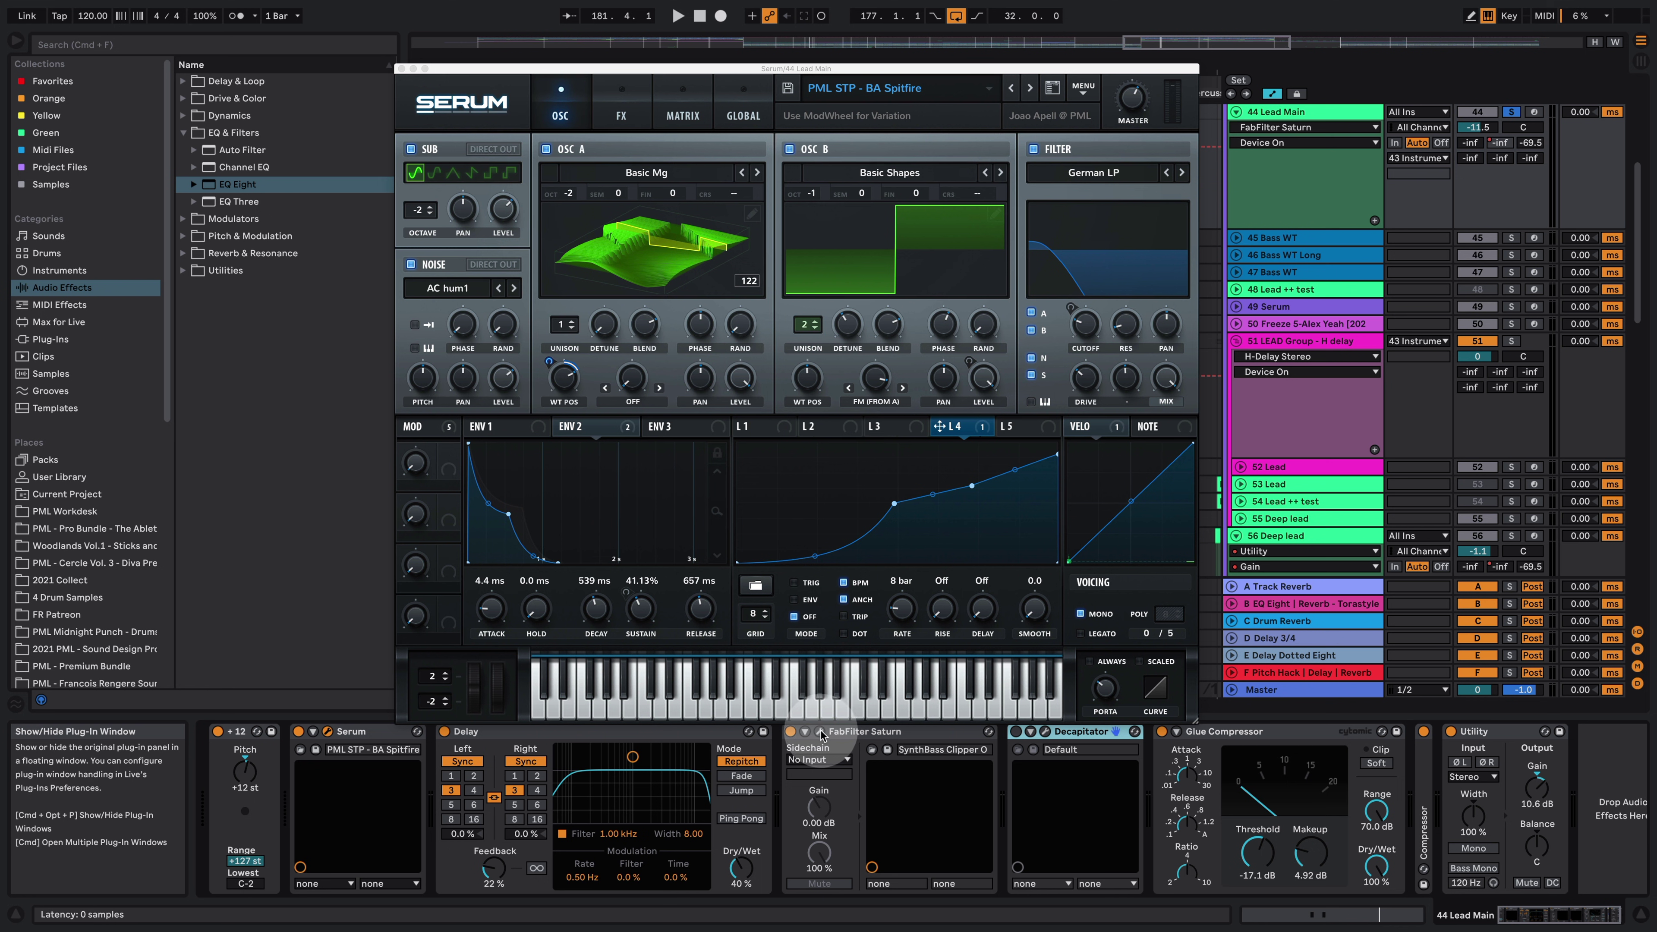
{"action": "left_click", "coordinate": [820, 735]}
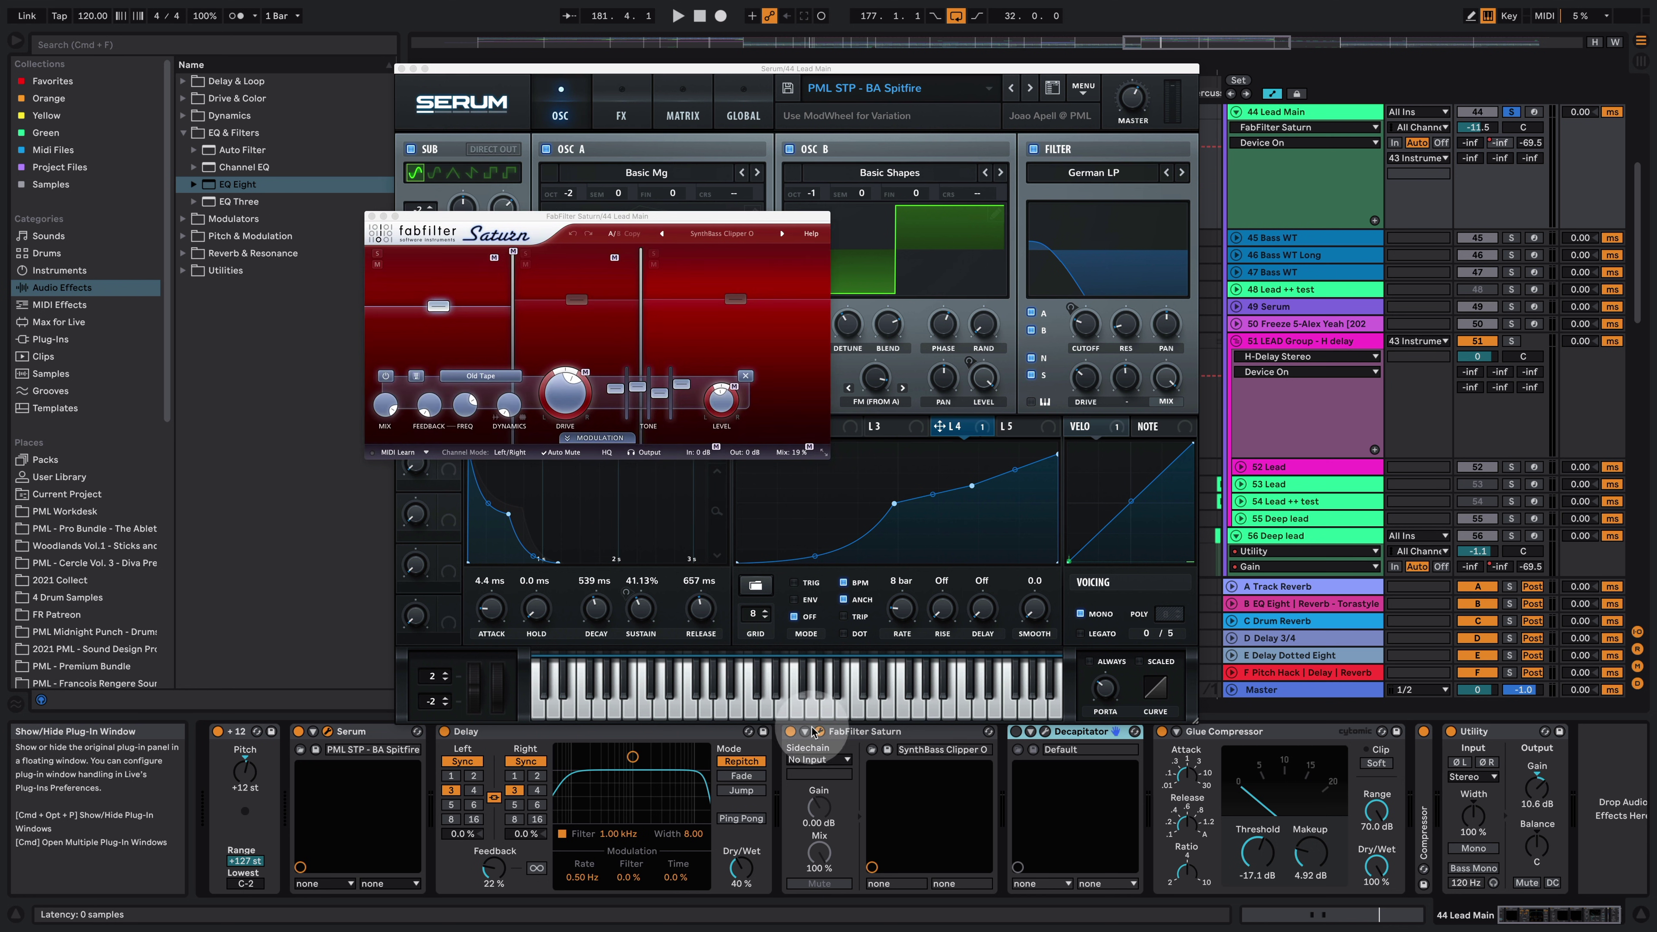
Locate the SynthBass Clipper O preset among Saturn's Allround Saturation presets and audition the lead through it.
{"action": "left_click", "coordinate": [729, 241]}
{"action": "mouse_move", "coordinate": [905, 256]}
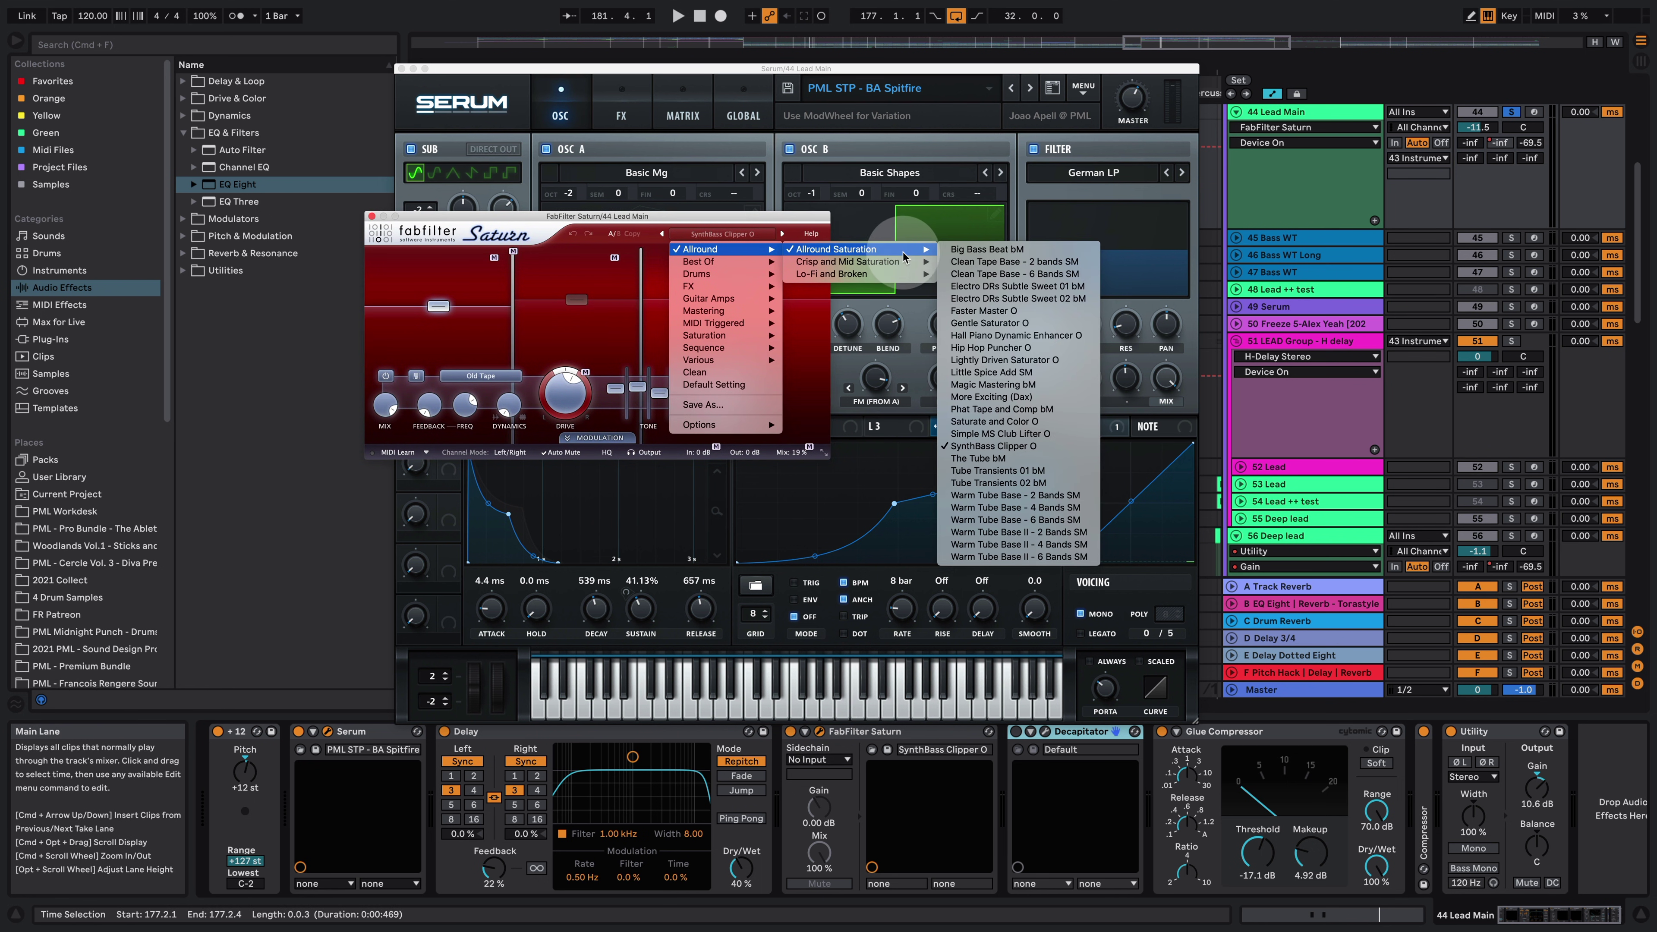
{"action": "left_click", "coordinate": [1087, 456]}
{"action": "key", "text": "space"}
{"action": "left_click_drag", "start_coordinate": [542, 216], "coordinate": [852, 401]}
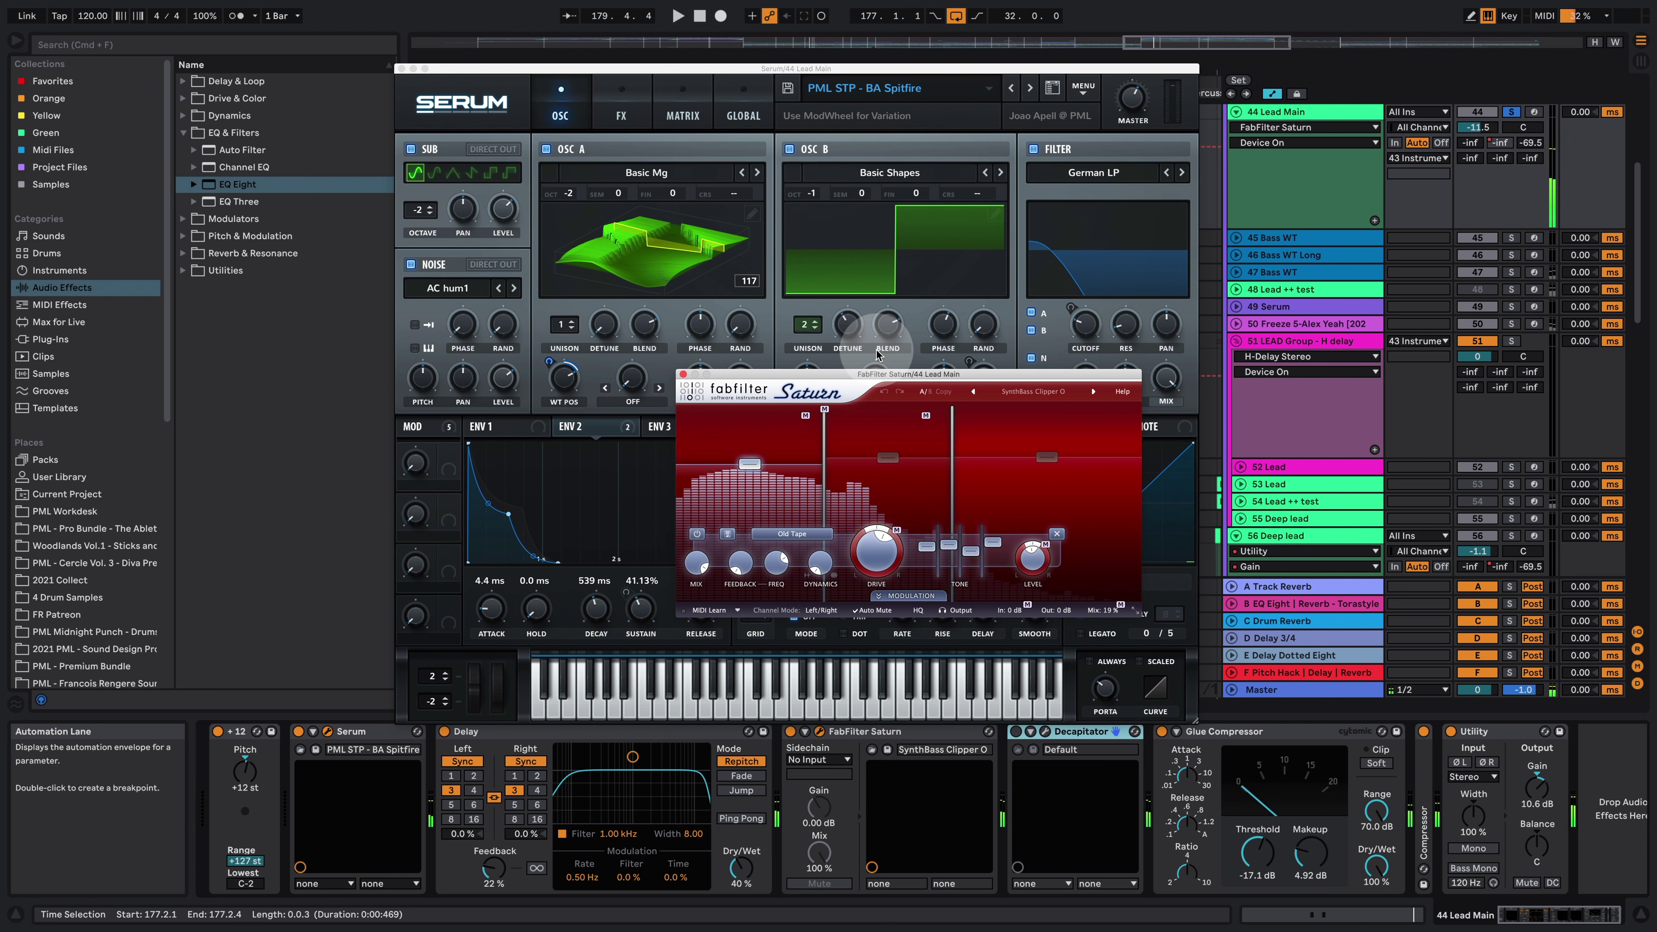
Activate Decapitator, open its plug-in interface, and compare the lead with Decapitator and Saturn each bypassed and active.
{"action": "left_click", "coordinate": [1018, 735]}
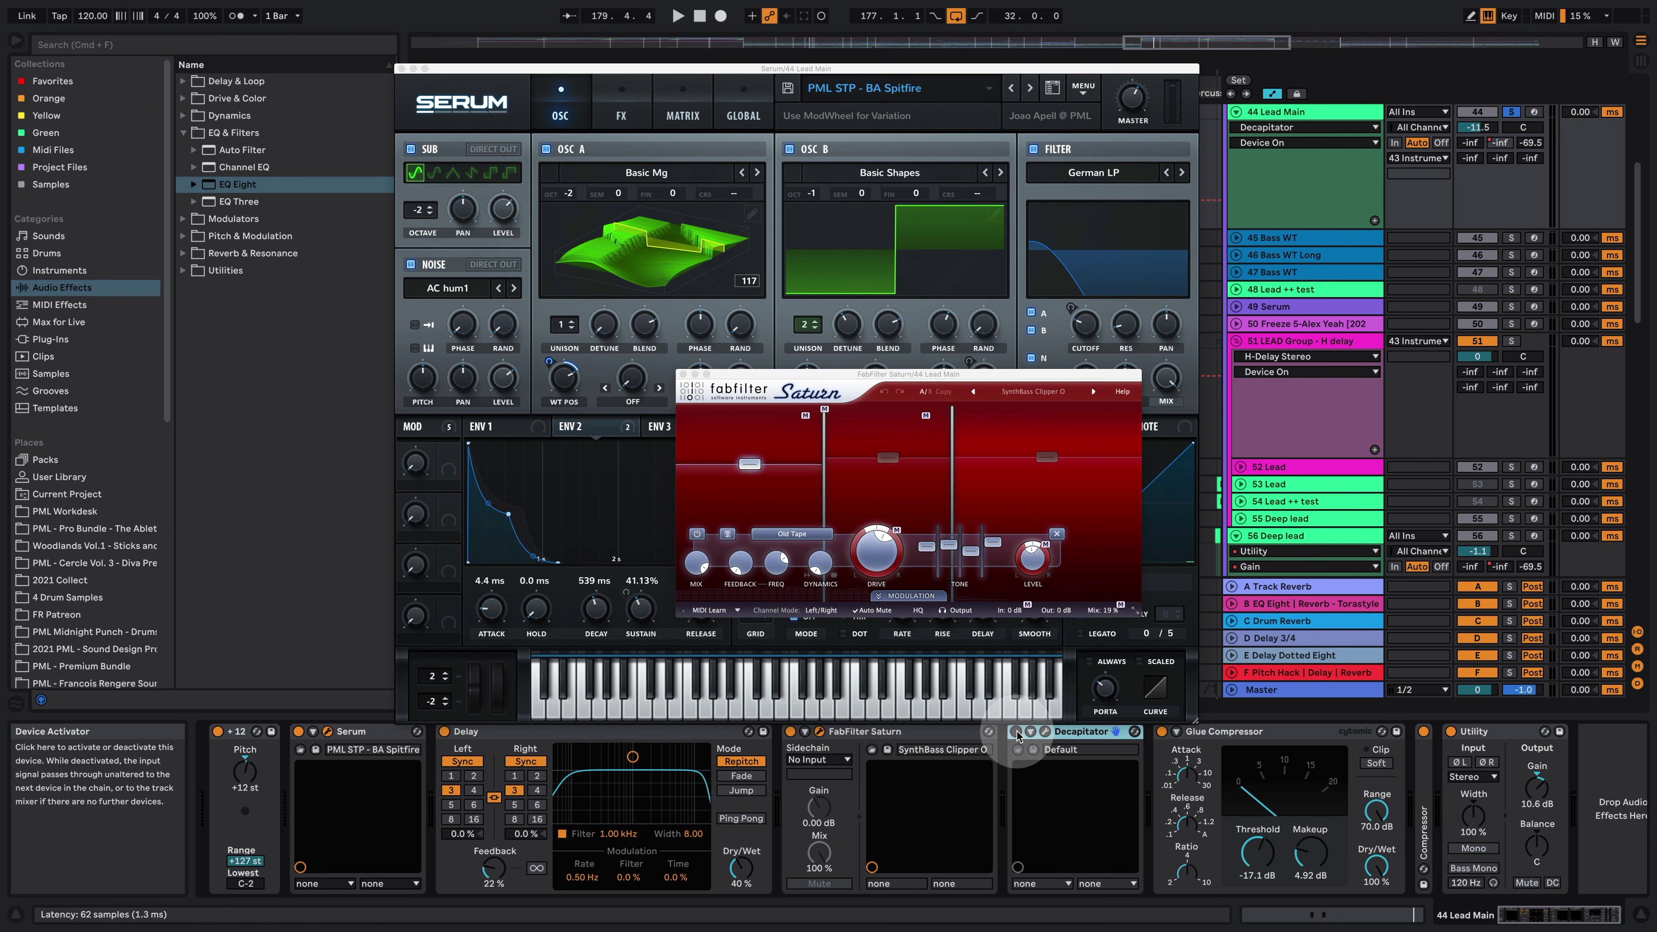
{"action": "left_click", "coordinate": [1045, 731]}
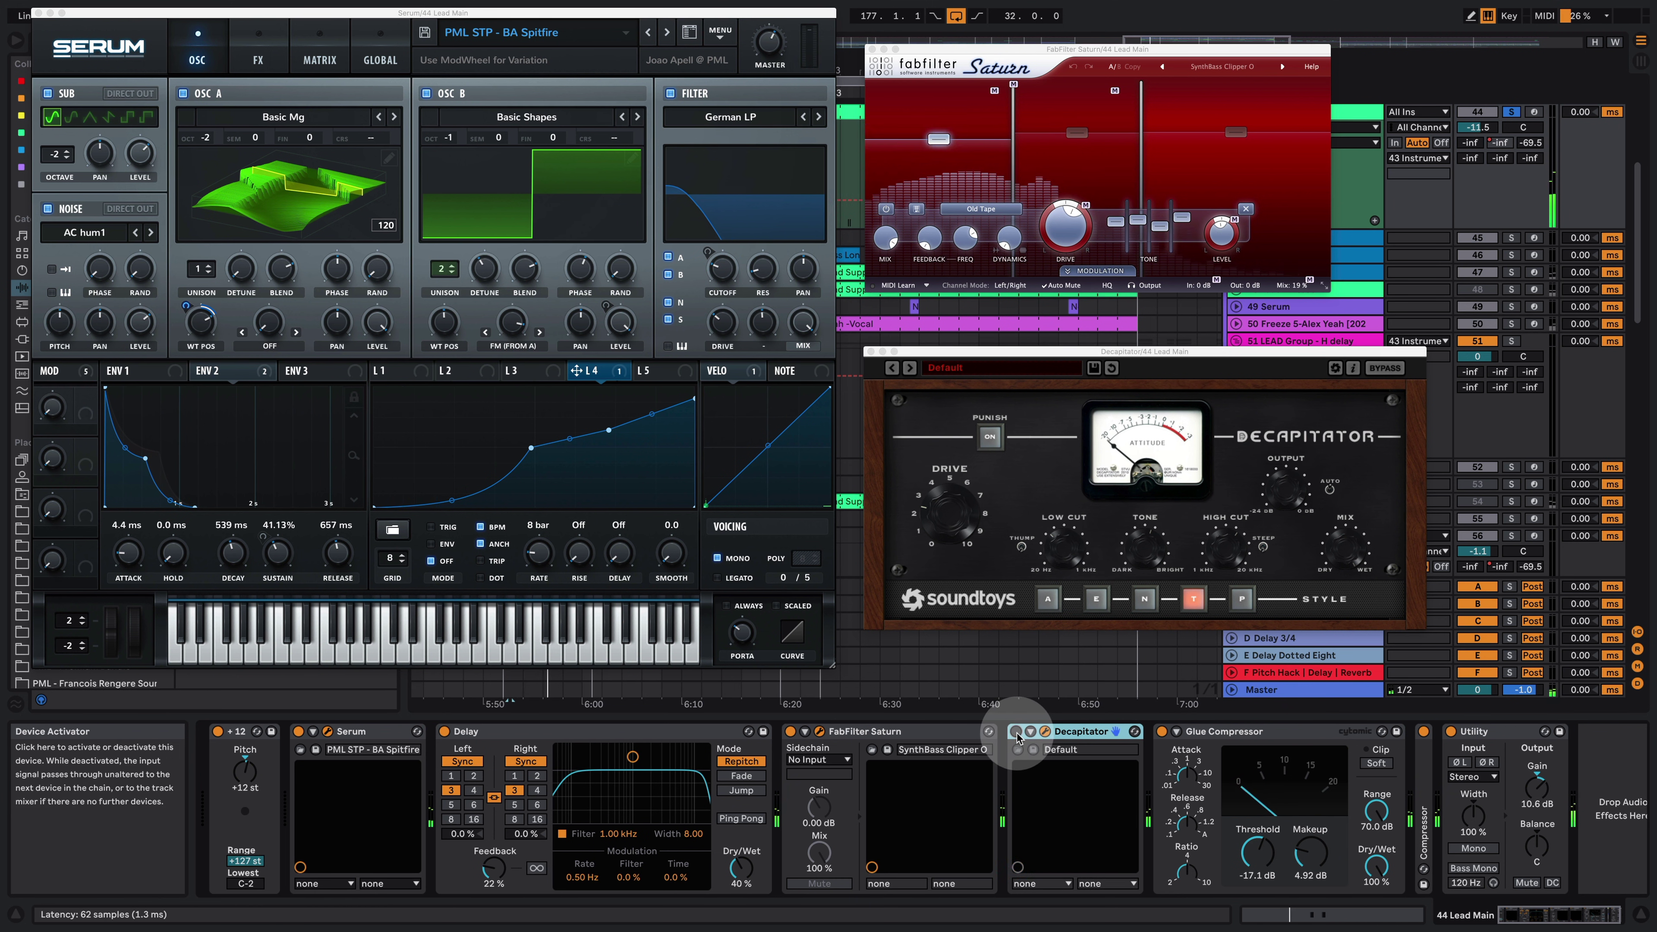
{"action": "left_click", "coordinate": [1016, 732]}
{"action": "left_click", "coordinate": [1016, 732]}
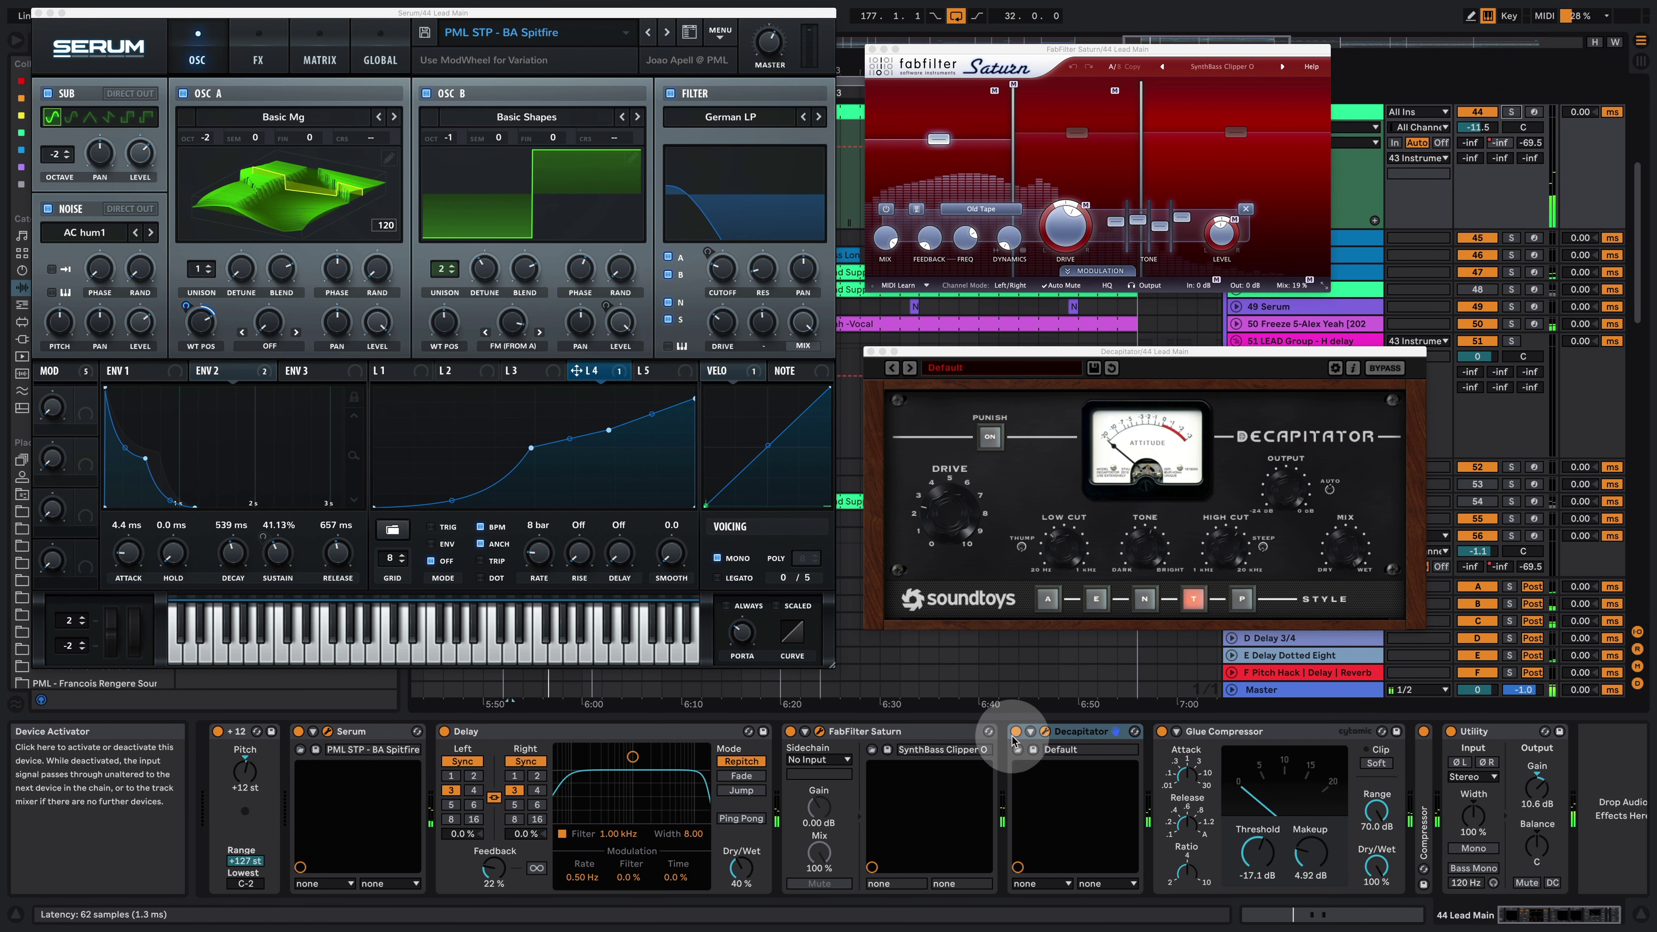
{"action": "left_click", "coordinate": [790, 731]}
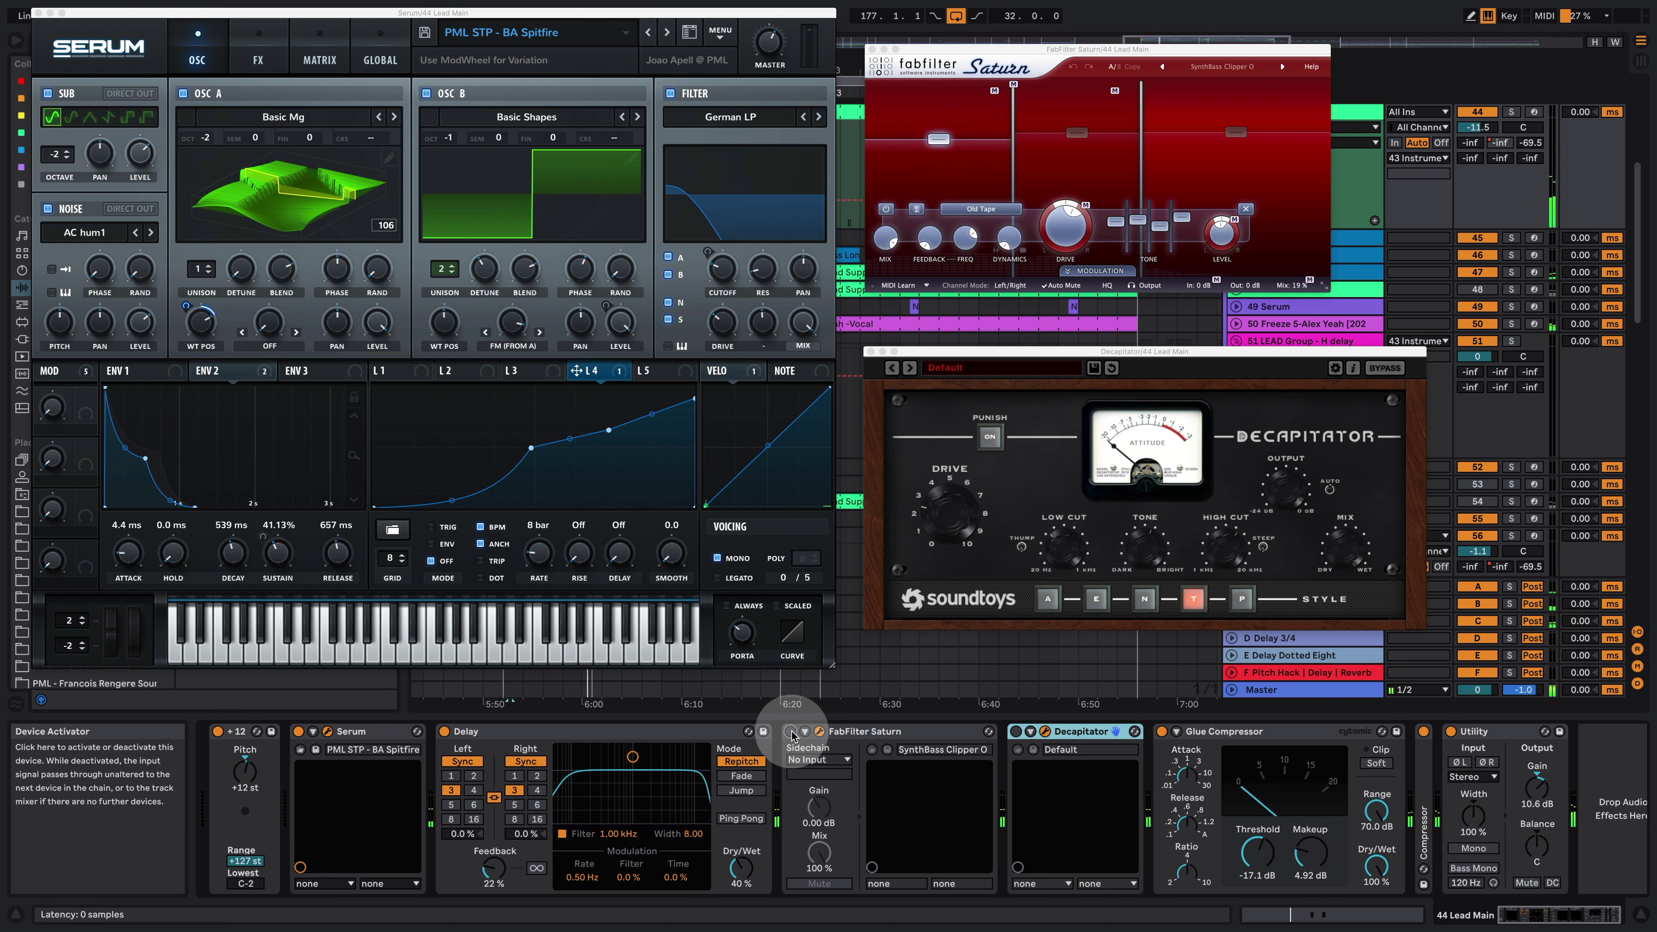
{"action": "left_click", "coordinate": [790, 731]}
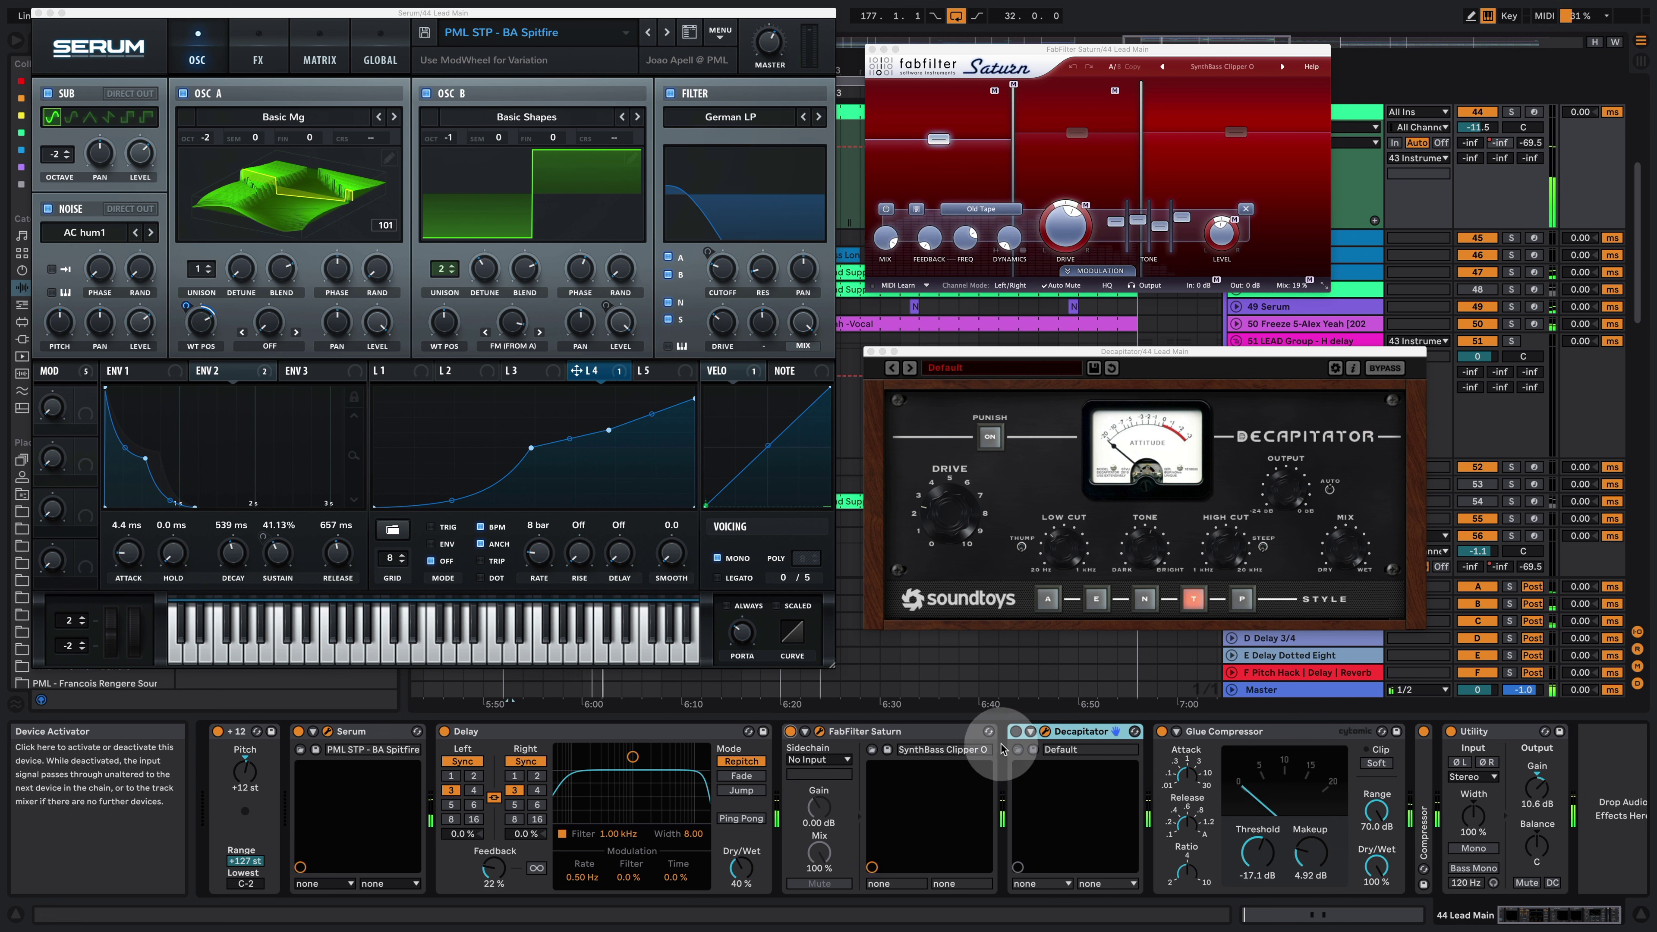
{"action": "left_click", "coordinate": [1018, 731]}
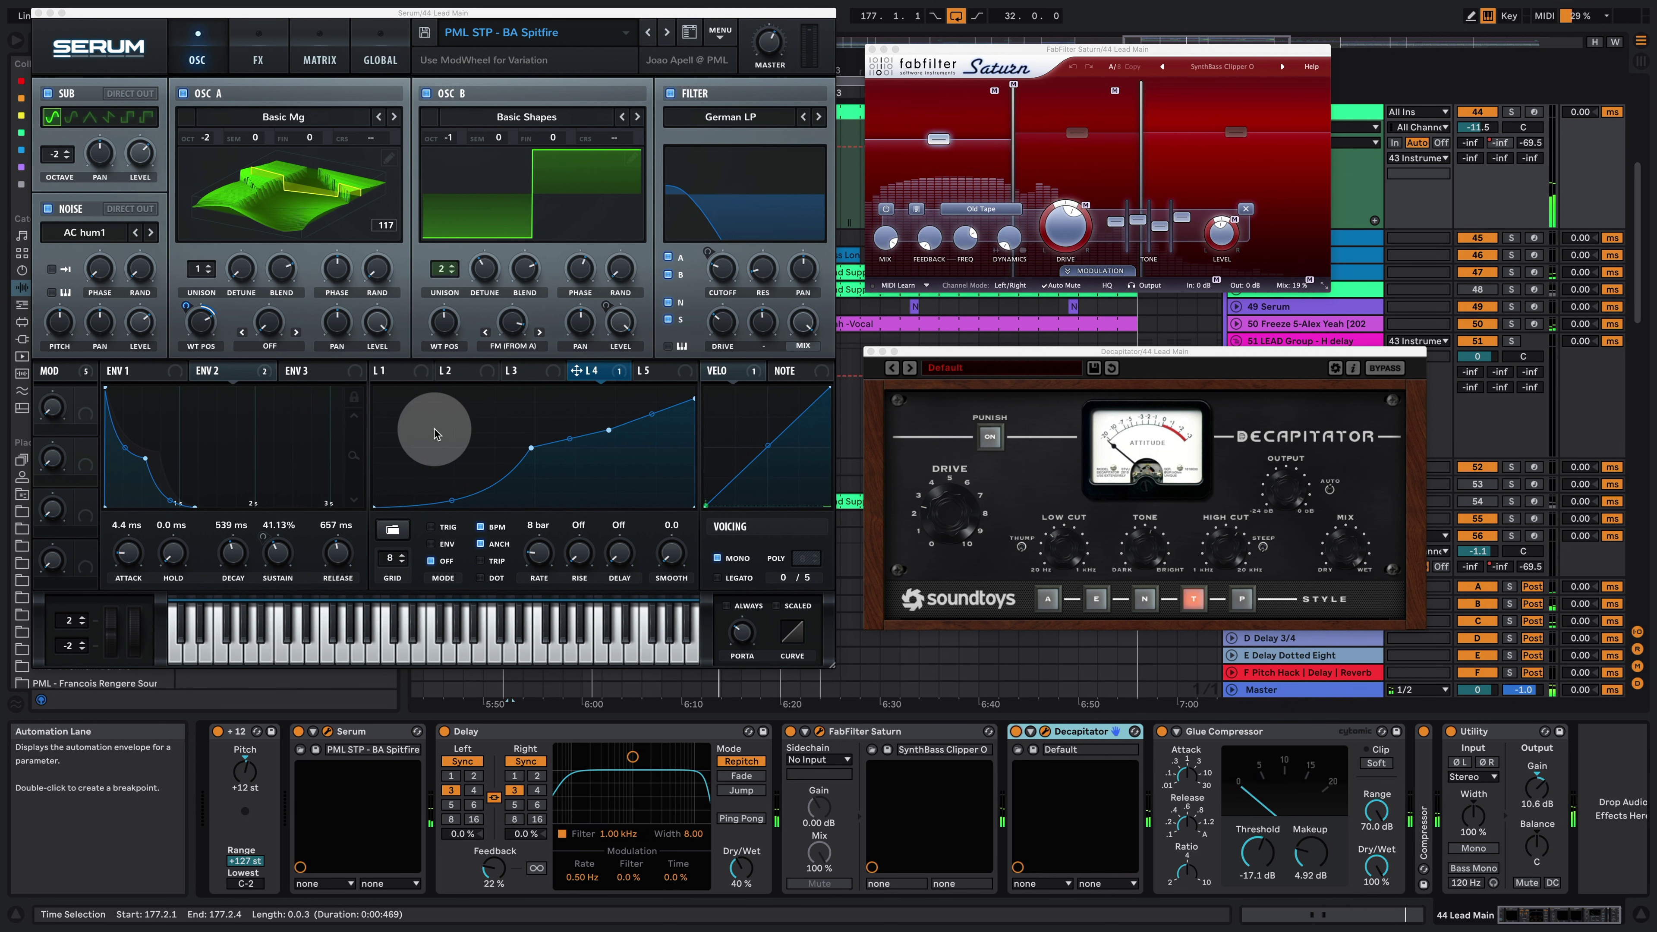
Vary oscillator A's wavetable position in Serum while hearing the lead through the delay and distortion effects.
{"action": "left_click", "coordinate": [208, 326]}
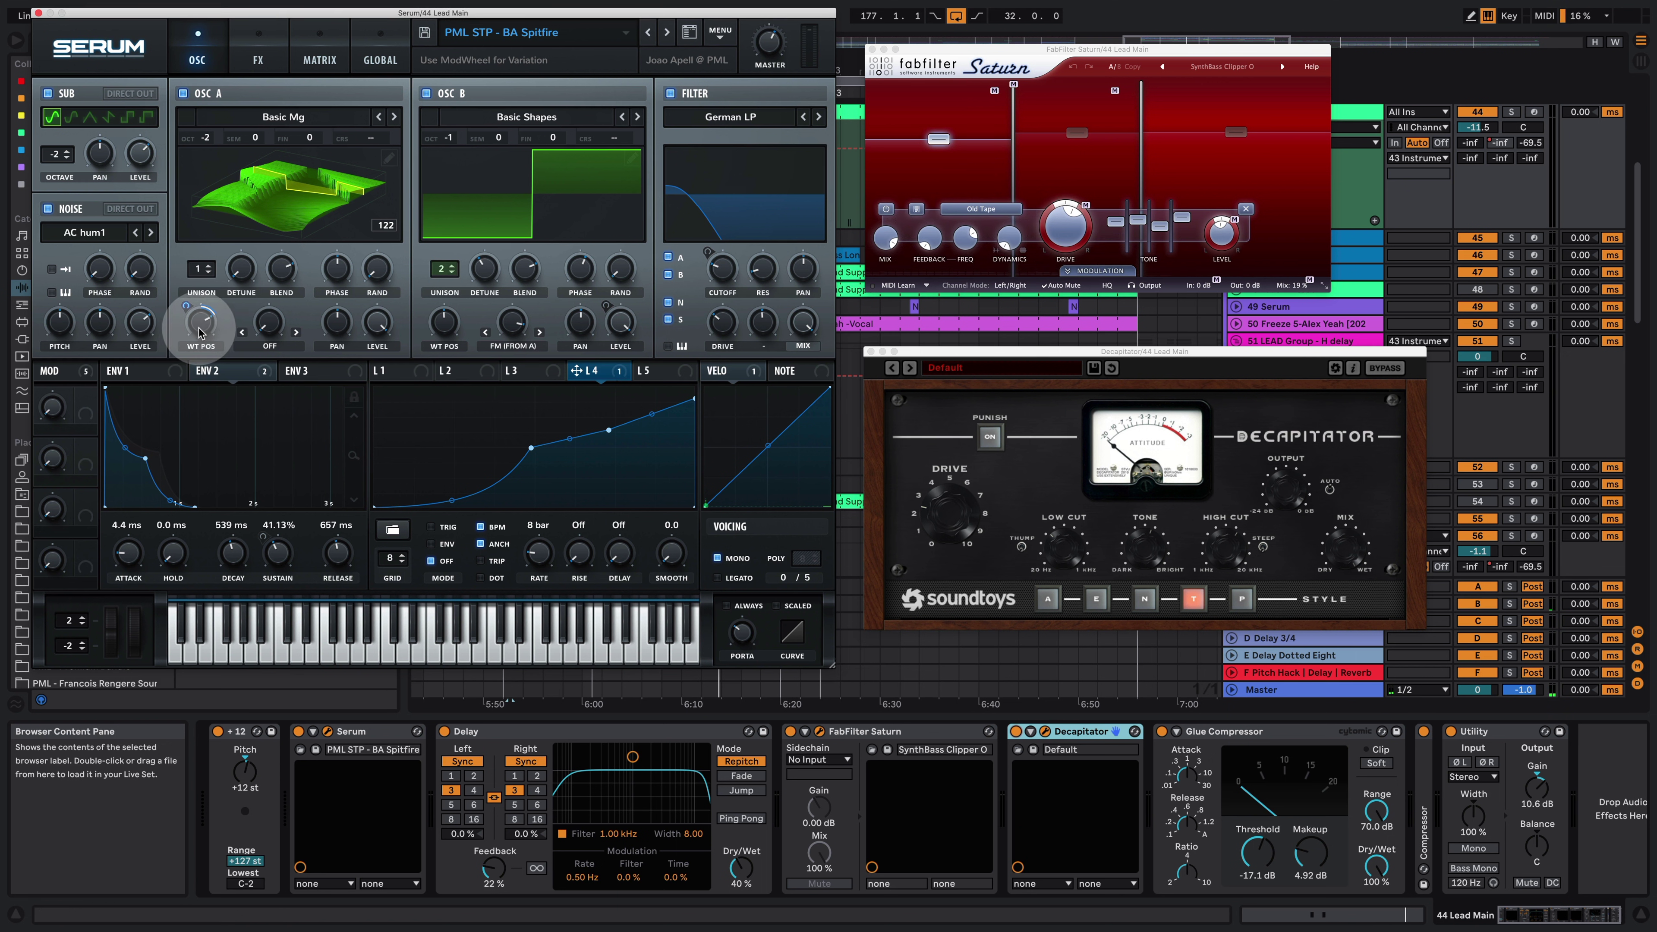
{"action": "left_click_drag", "start_coordinate": [202, 330], "coordinate": [205, 336]}
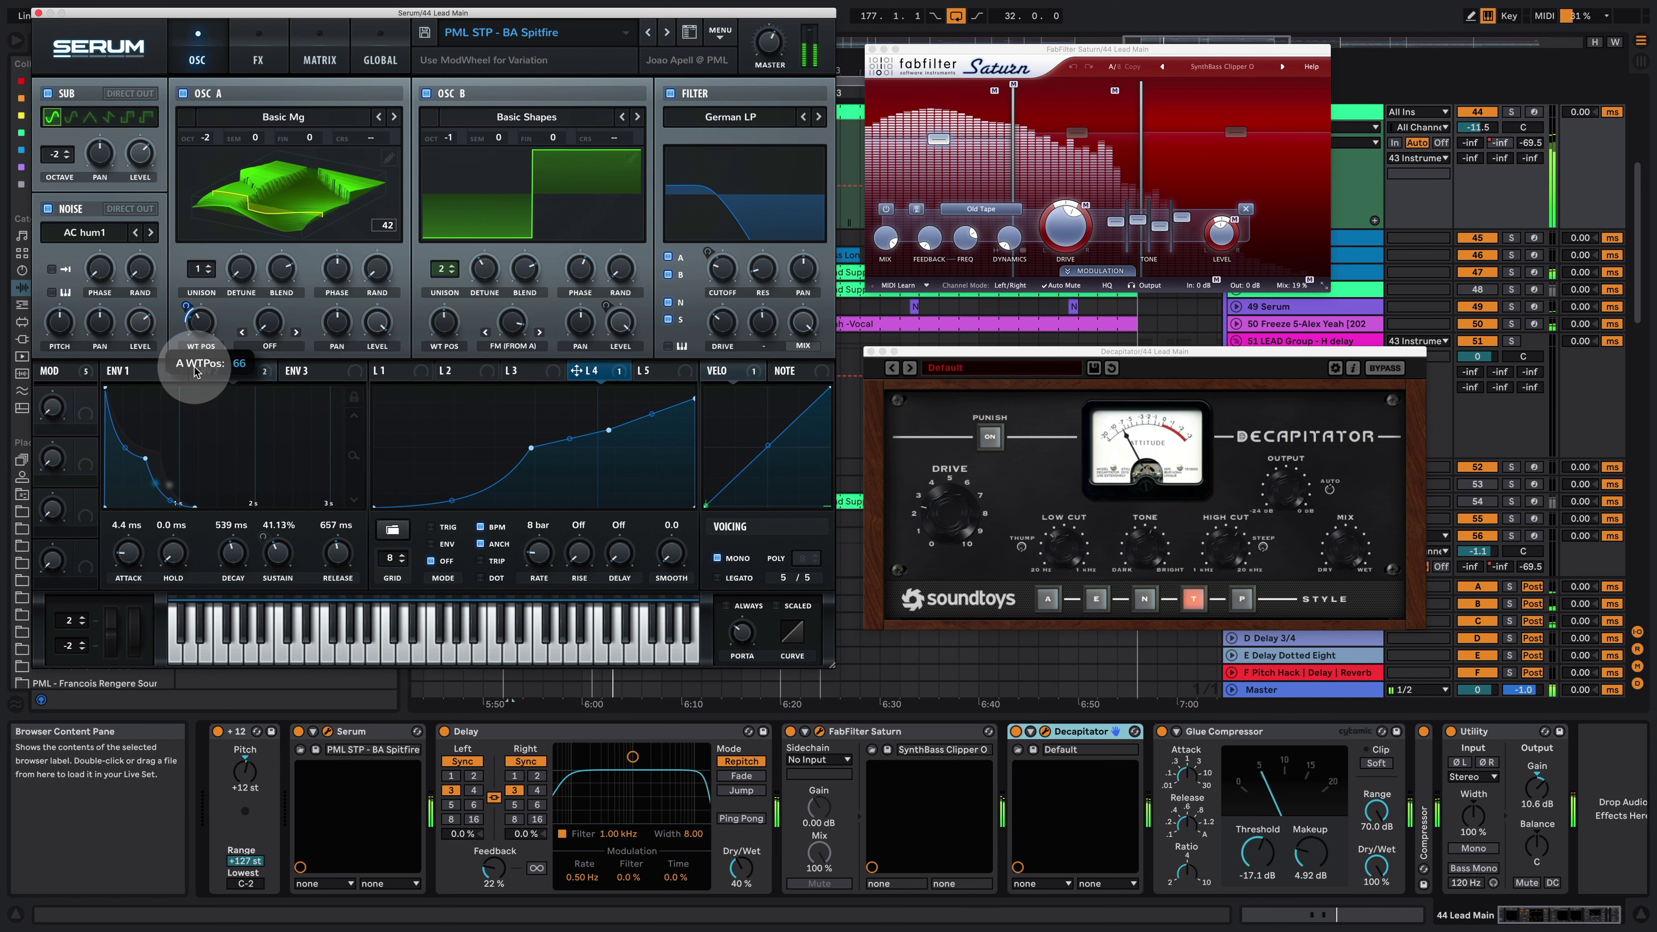
{"action": "left_click_drag", "start_coordinate": [198, 351], "coordinate": [205, 335]}
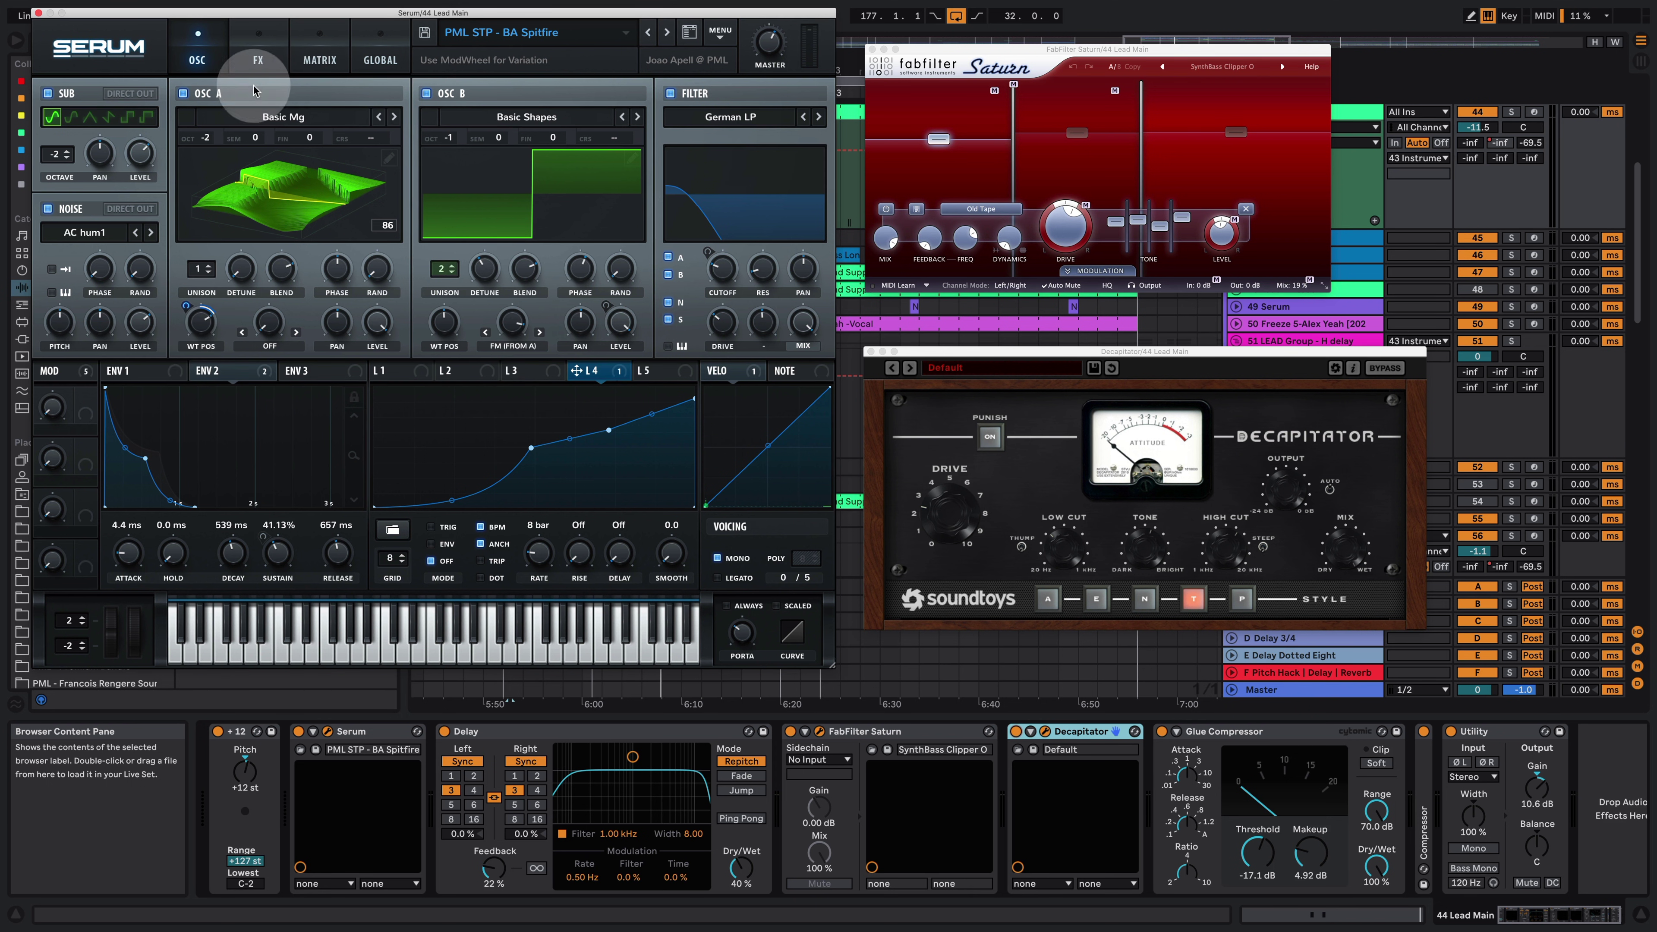
Examine Serum's internal distortion, delay, reverb, EQ and filter effects, and return to the oscillator view.
{"action": "left_click", "coordinate": [259, 43]}
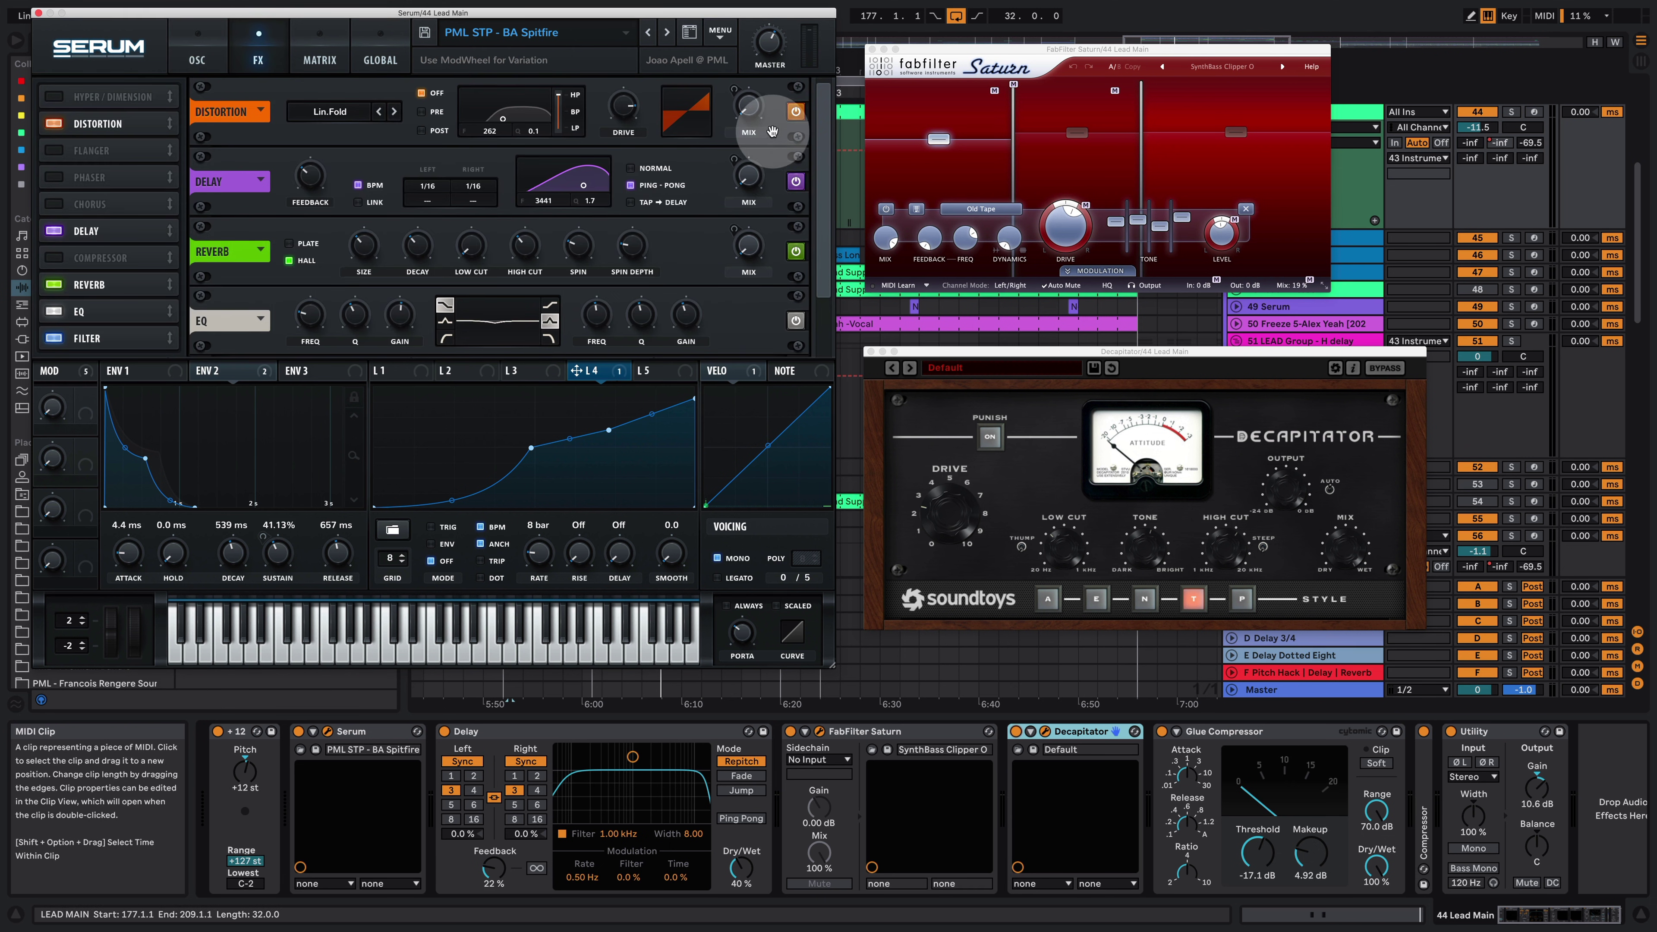
{"action": "left_click_drag", "start_coordinate": [831, 215], "coordinate": [834, 282]}
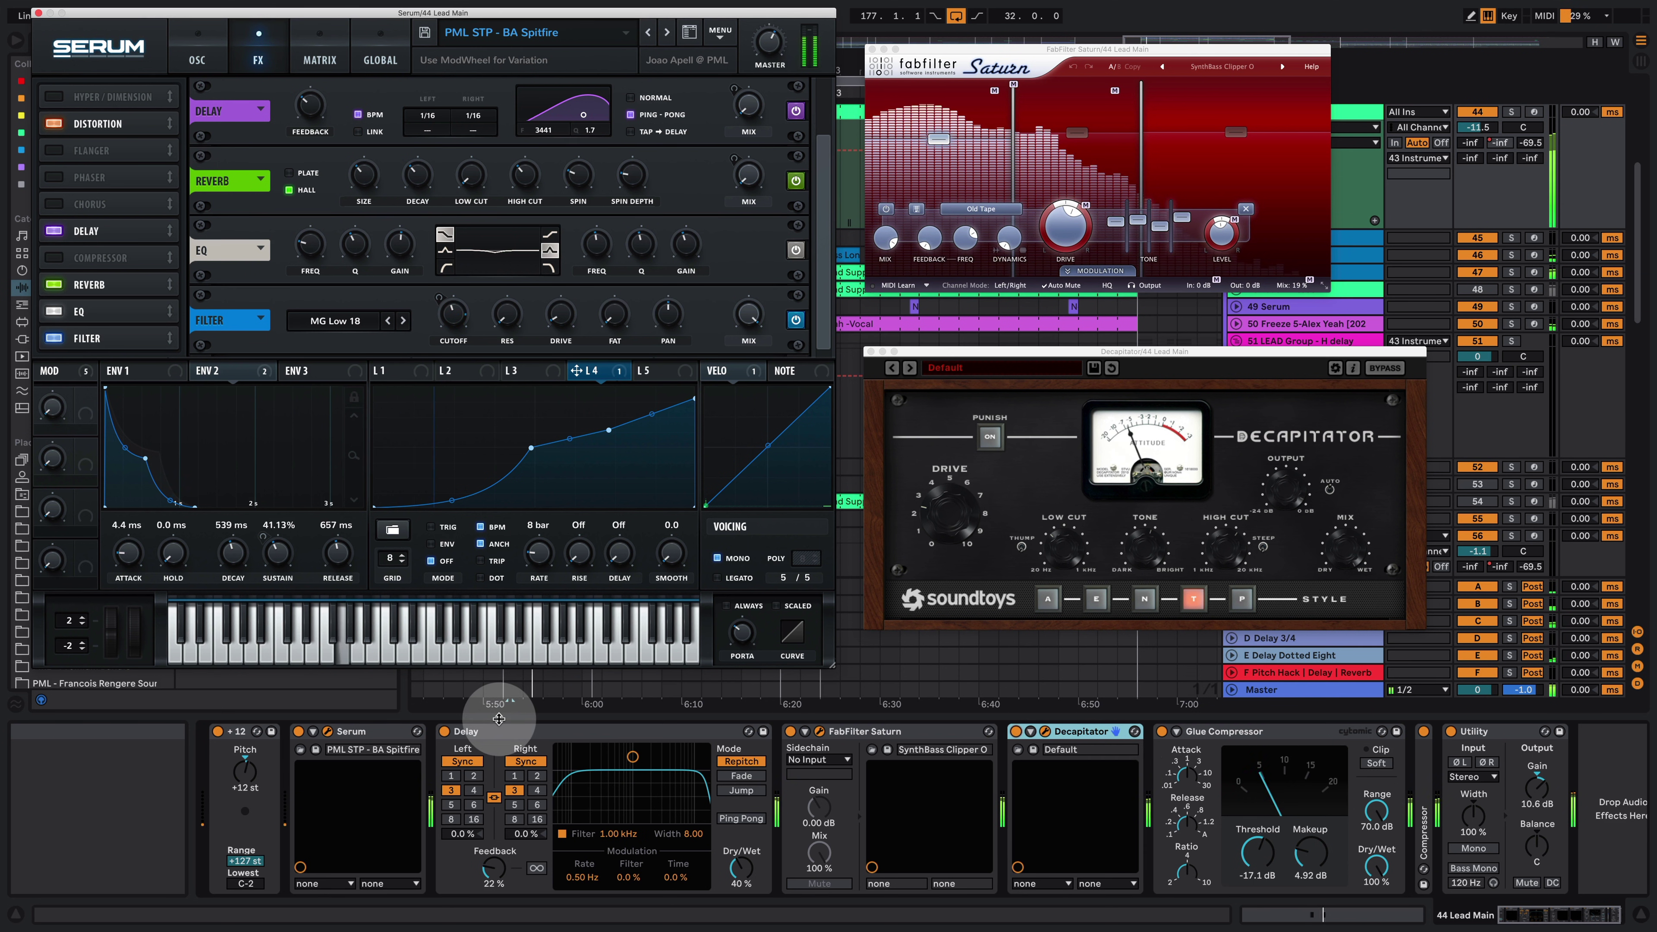
{"action": "left_click", "coordinate": [197, 56]}
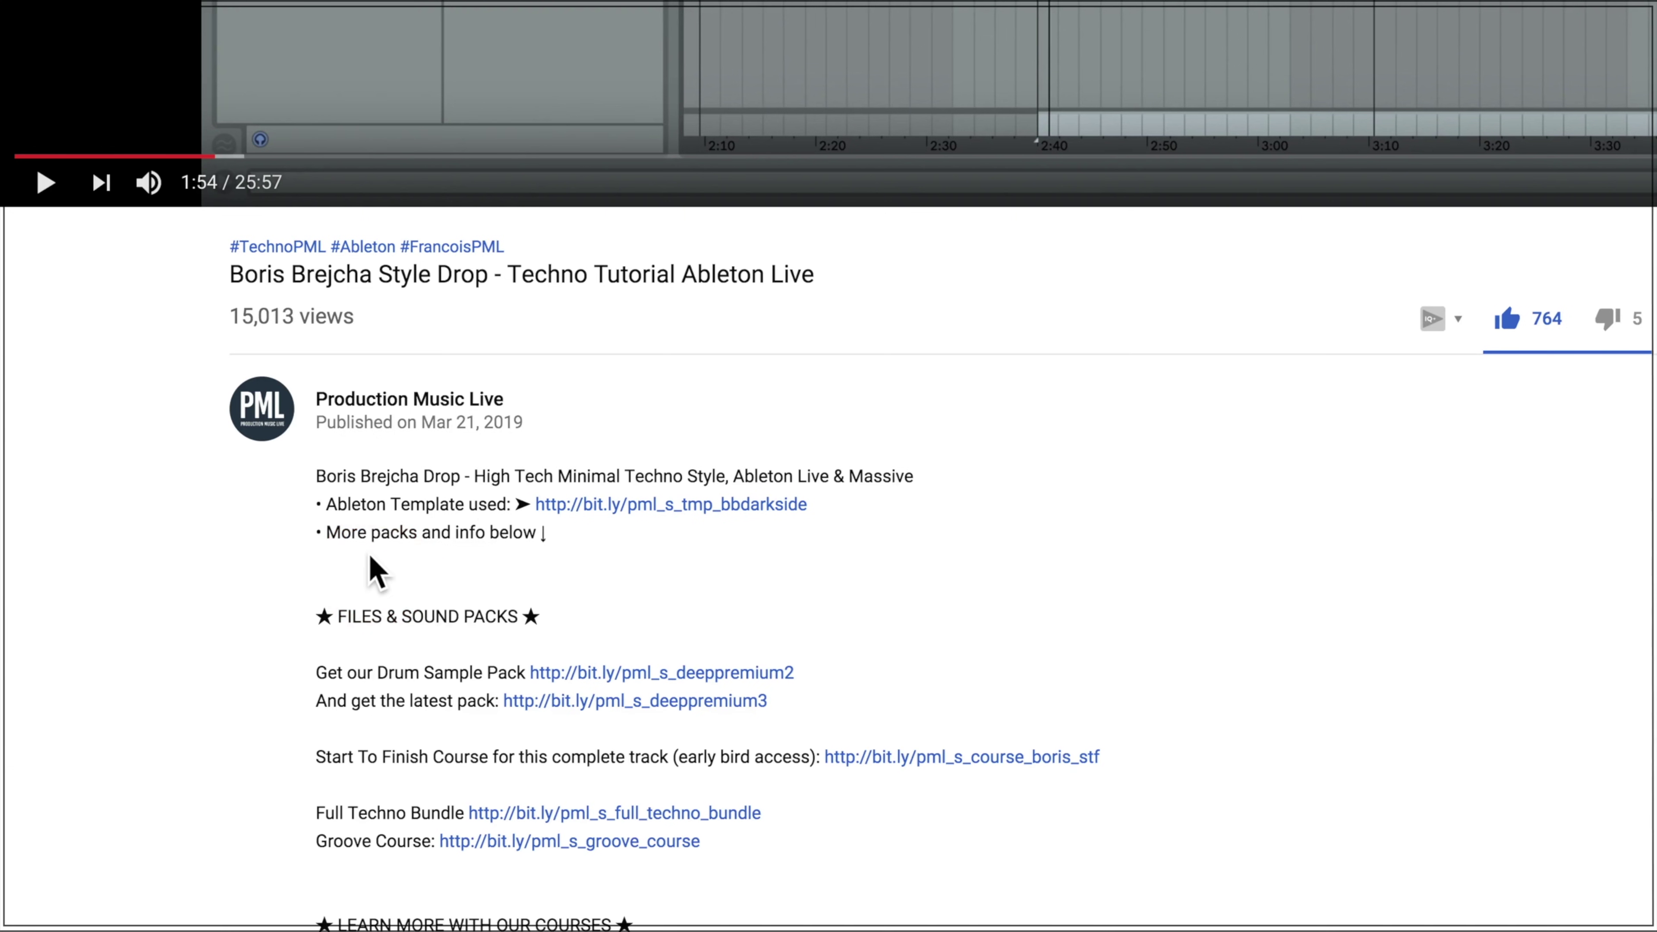
{"action": "scroll", "coordinate": [384, 568], "scroll_direction": "down", "scroll_amount": 4}
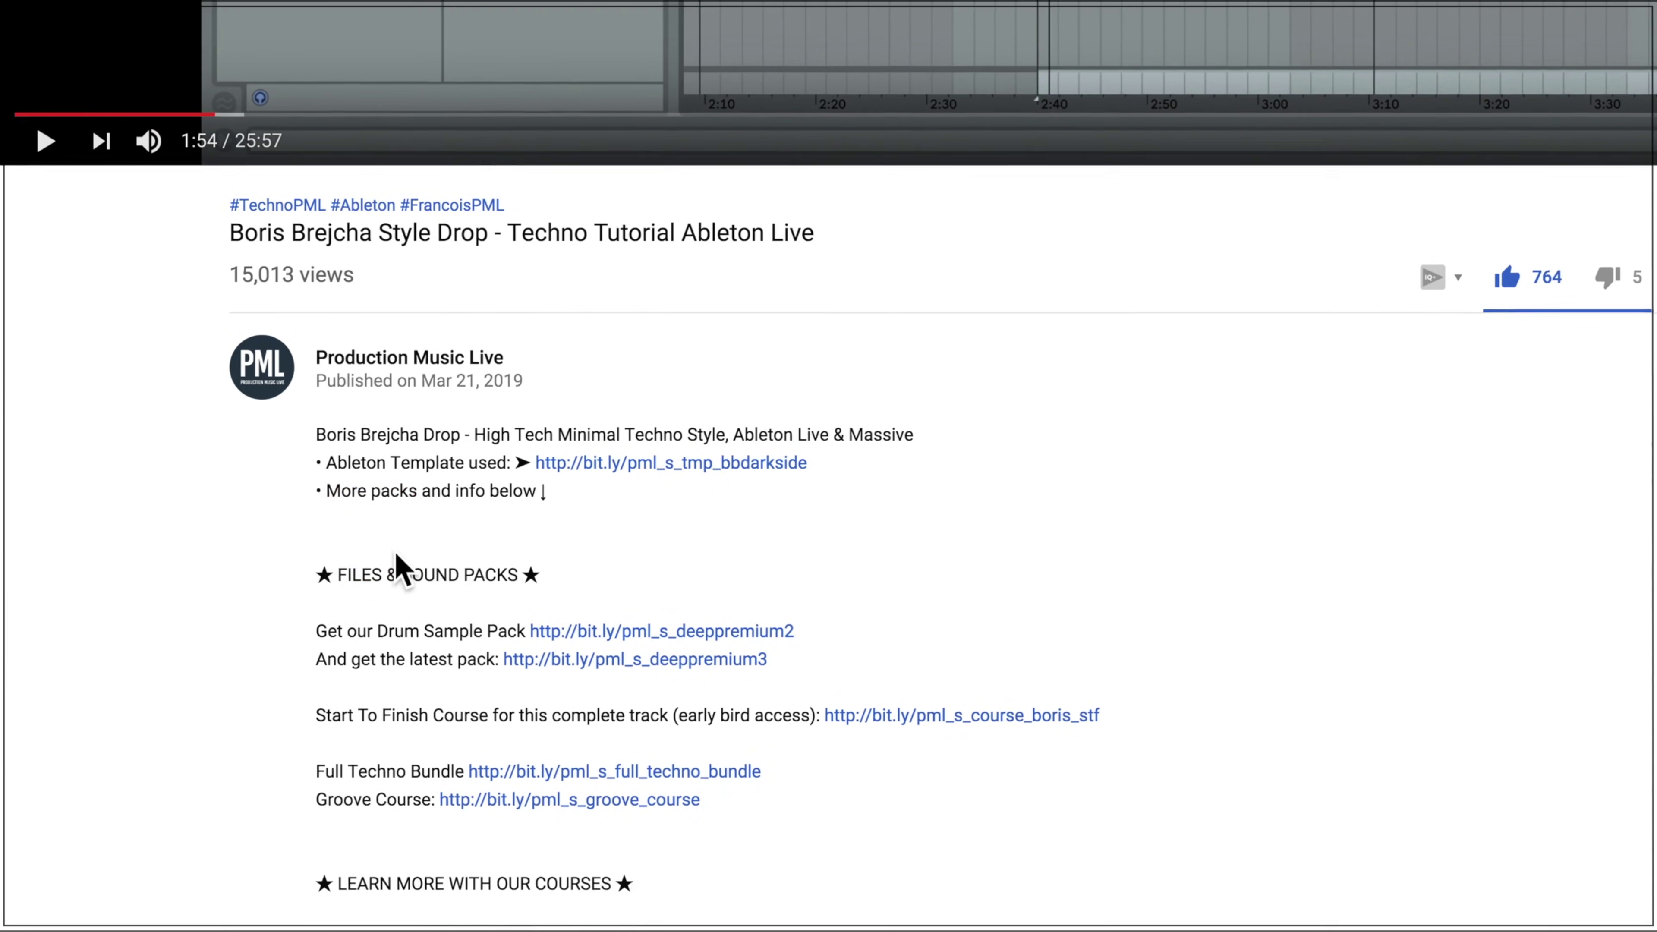